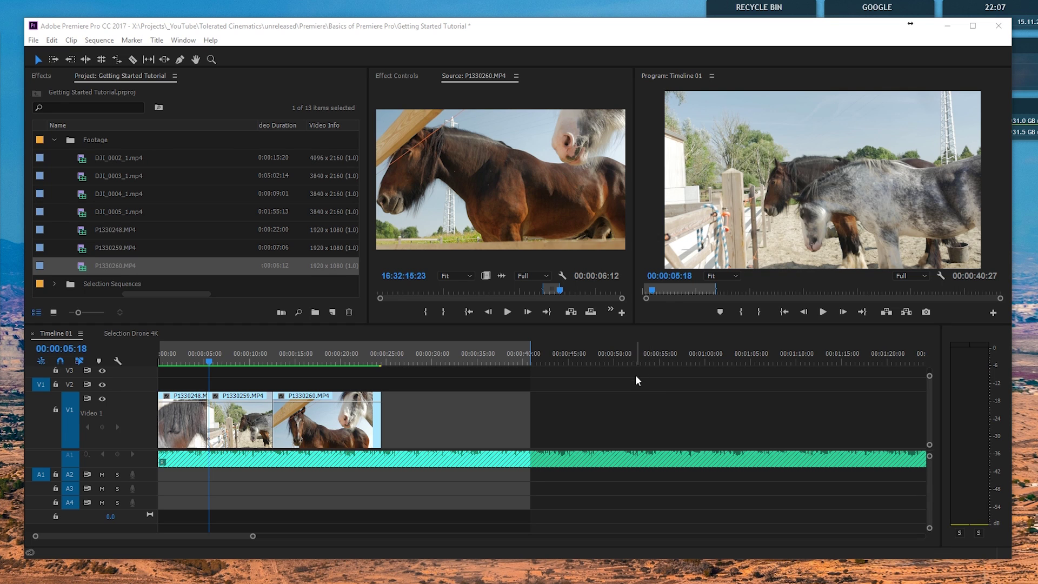
- Play back the edit from the sequence start to review the first three clips
click(197, 362)
drag(199, 358, 157, 362)
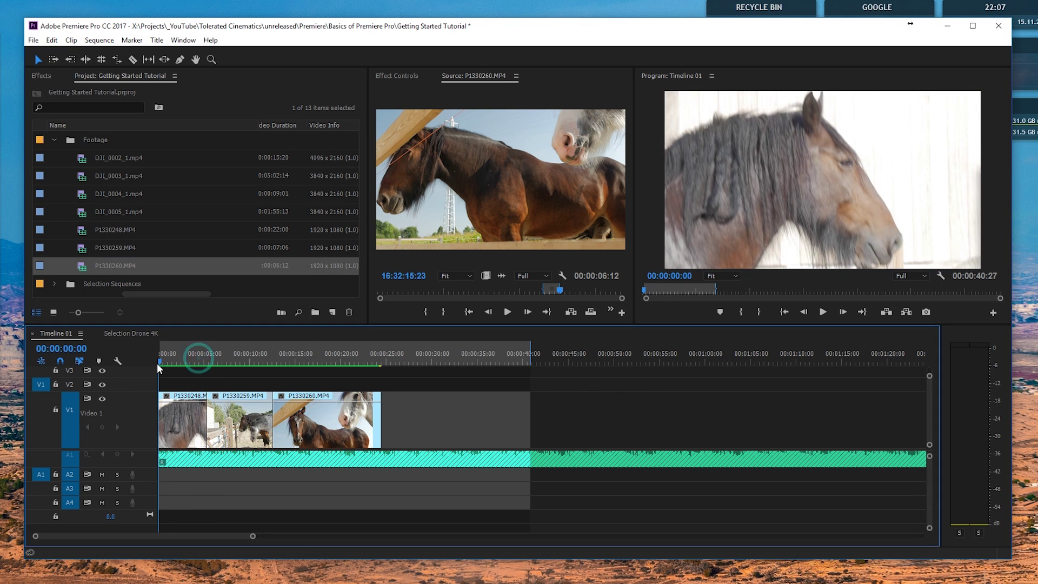
key(space)
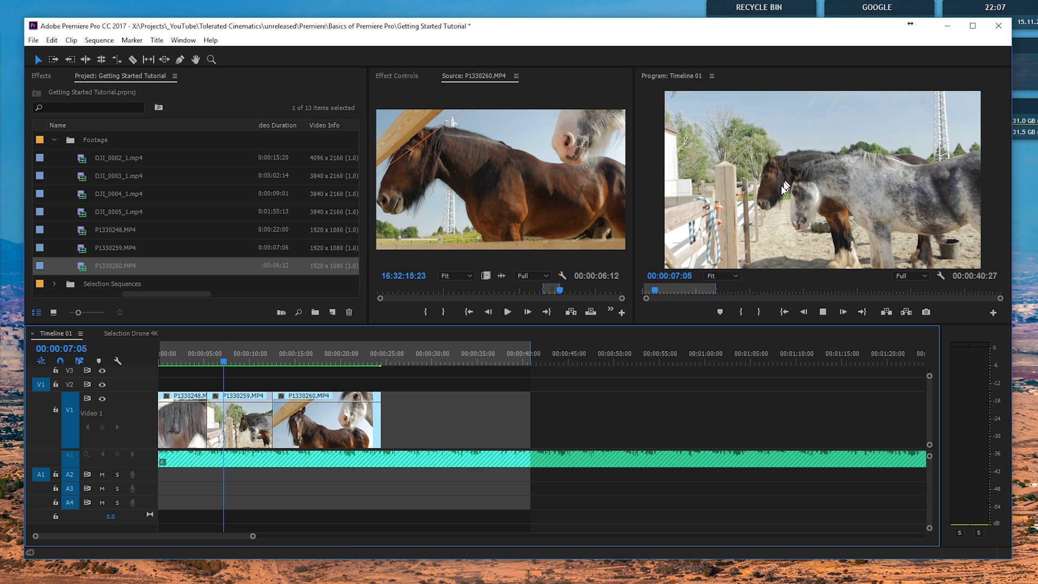
key(Down)
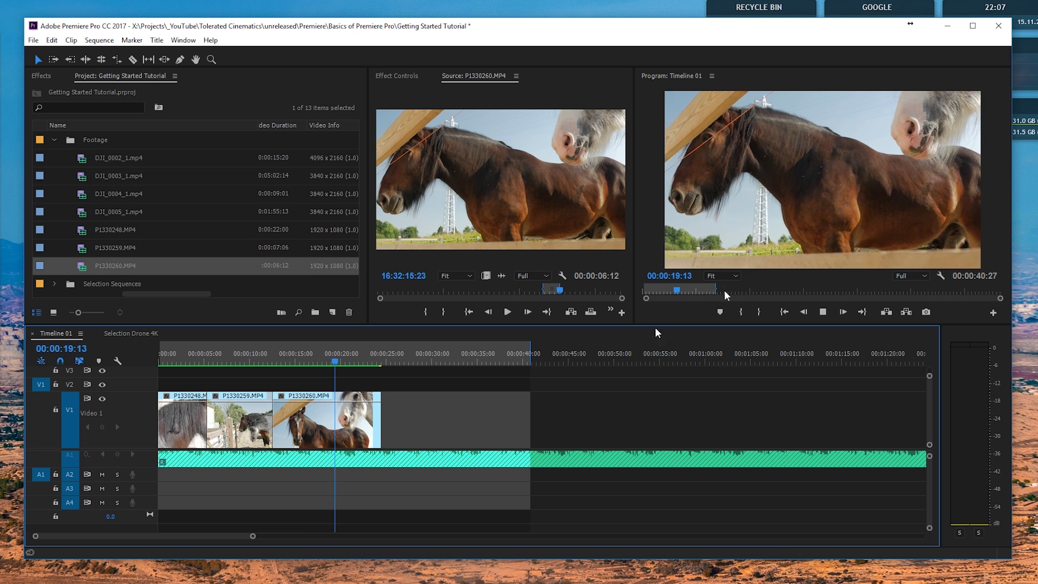
click(169, 364)
drag(169, 365, 203, 383)
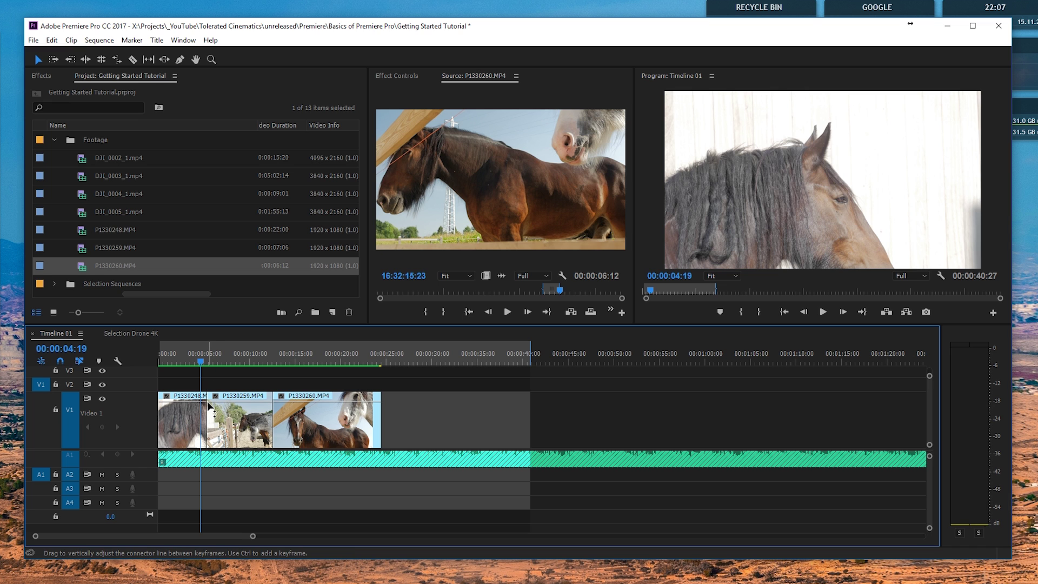
key(space)
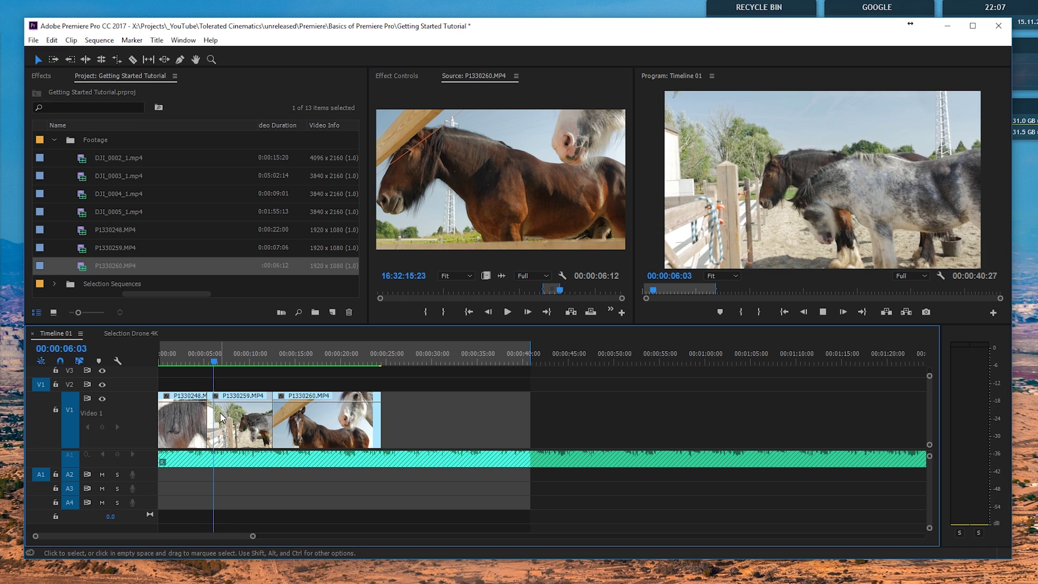
key(space)
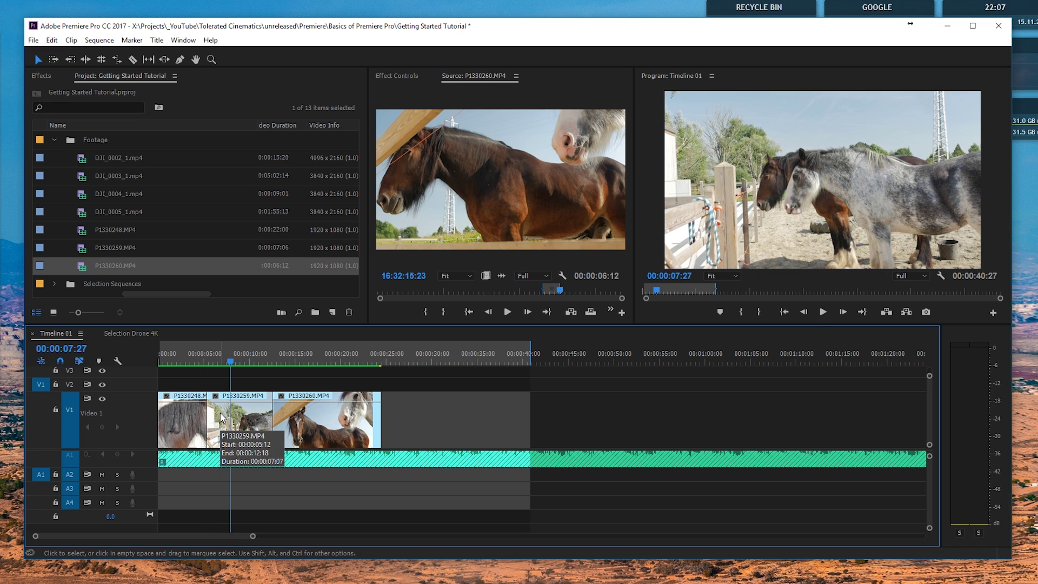
- Trim the end of P1330260 to 00:00:22:06 after trying and undoing a razor cut
click(188, 346)
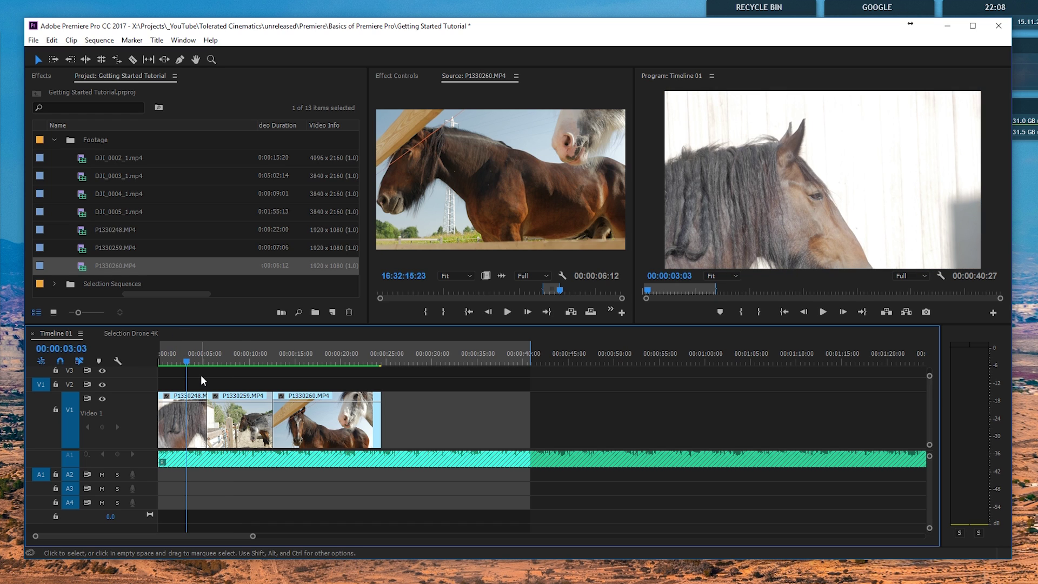
key(c)
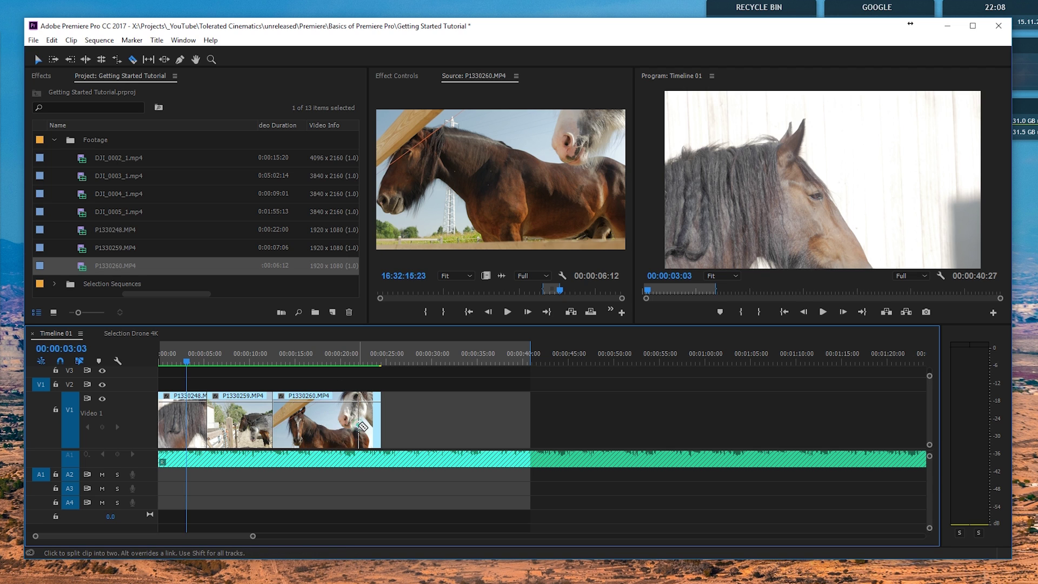
click(359, 427)
key(v)
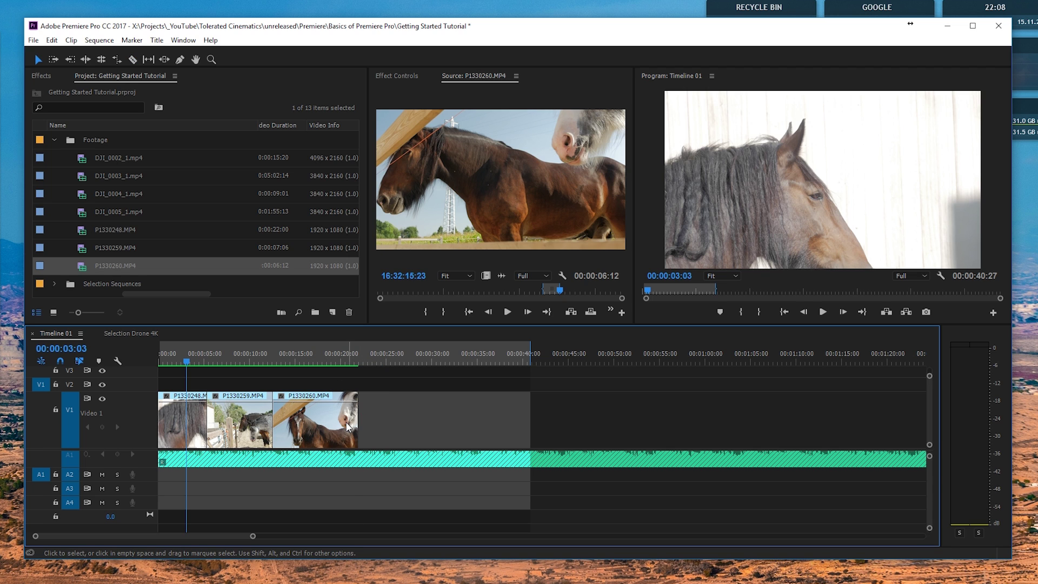
click(346, 423)
key(ctrl+z)
key(ctrl+z)
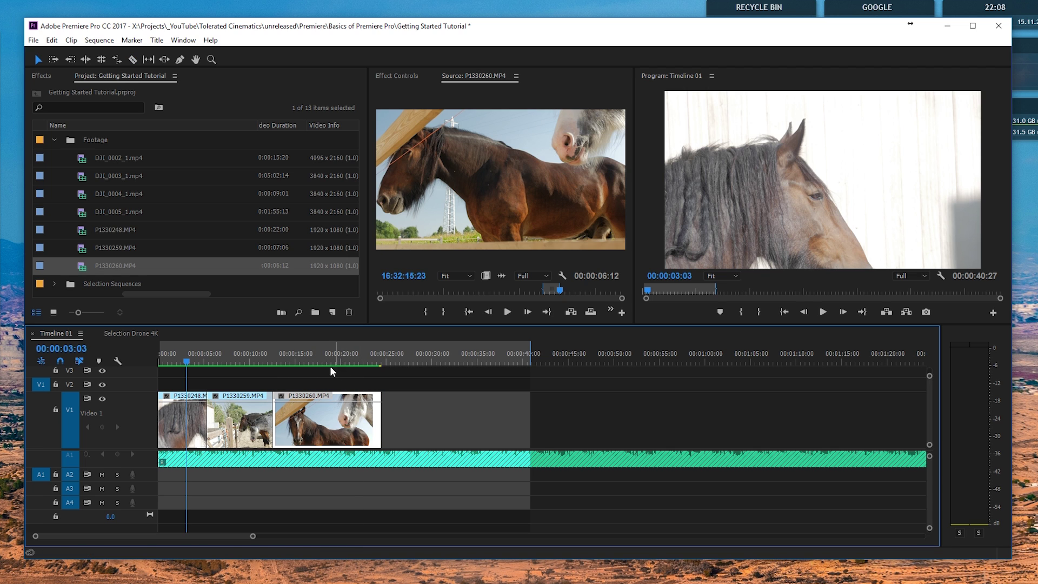
drag(335, 359, 360, 361)
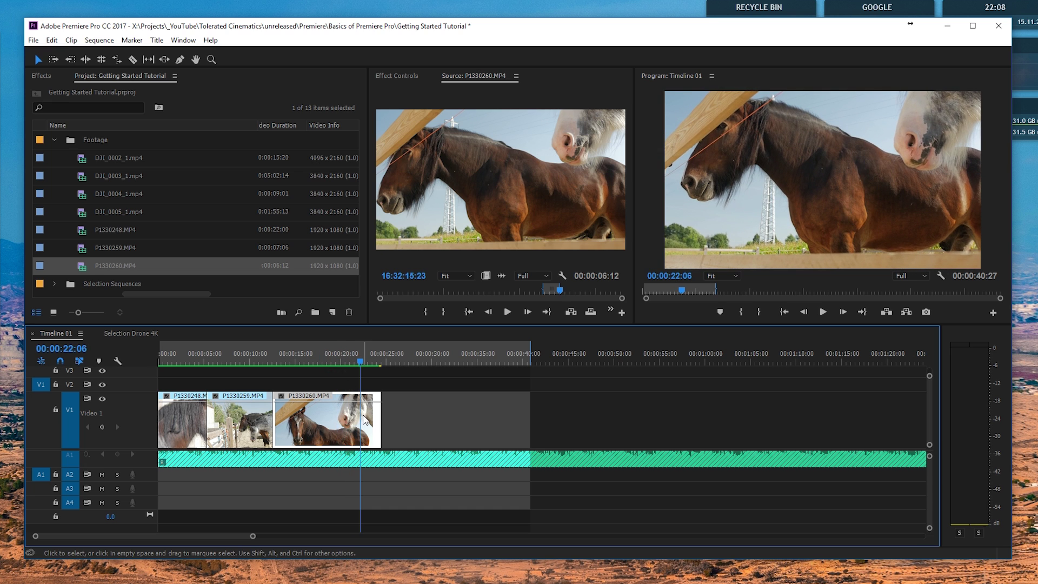
key(w)
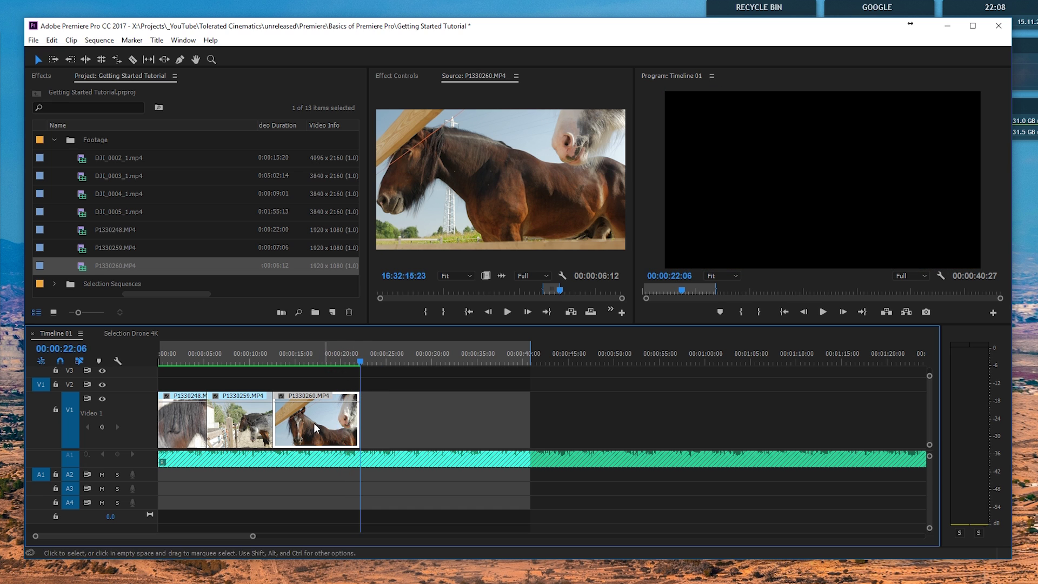
- Place a copy of P1330259 right after P1330260 and play across the new cut
drag(243, 427, 398, 424)
drag(359, 358, 343, 414)
key(space)
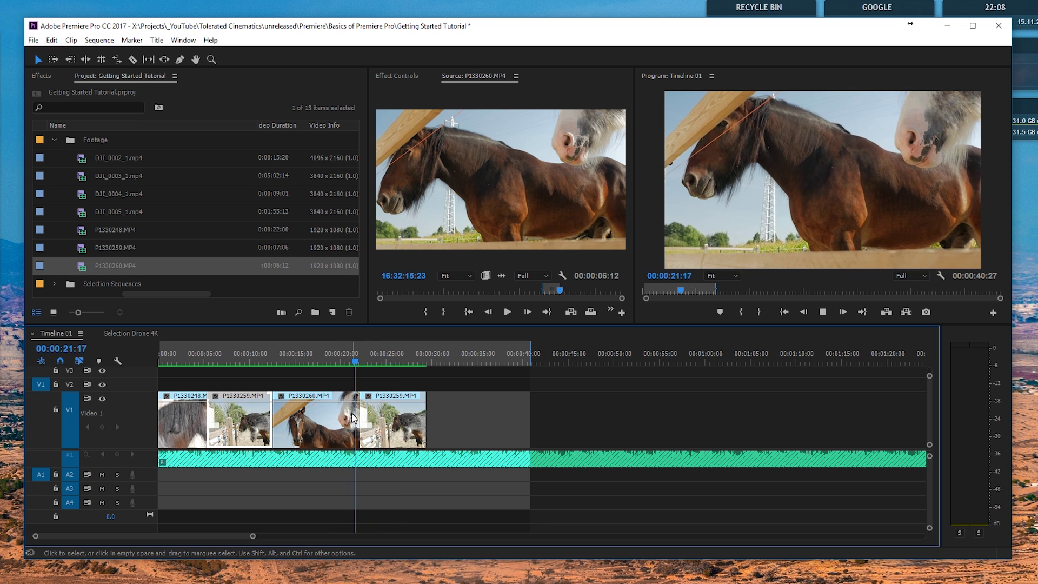
- Expand Video Transitions in the Effects panel and browse the 3D Motion and Dissolve groups
click(41, 76)
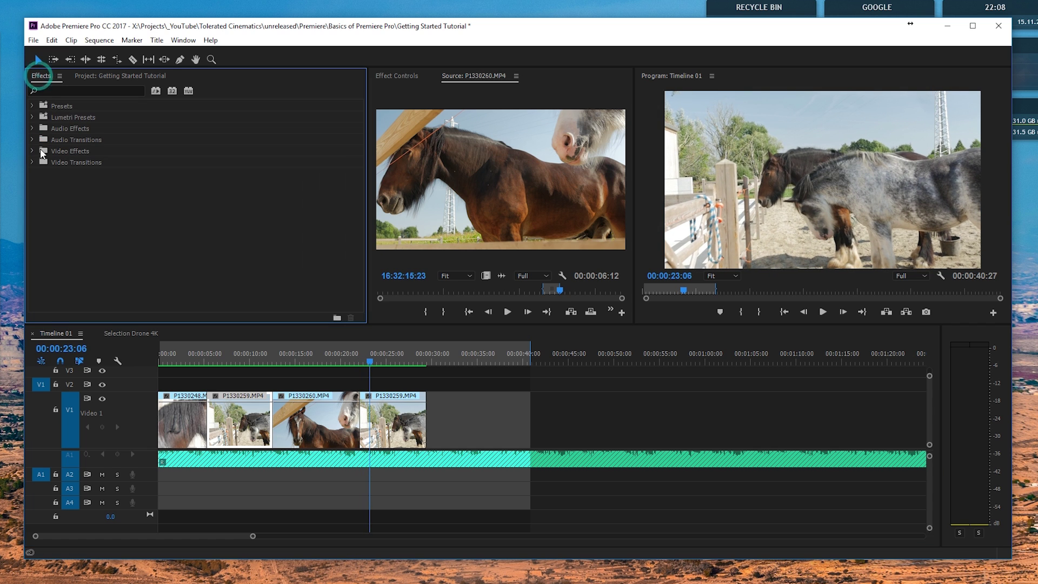
click(31, 161)
click(37, 173)
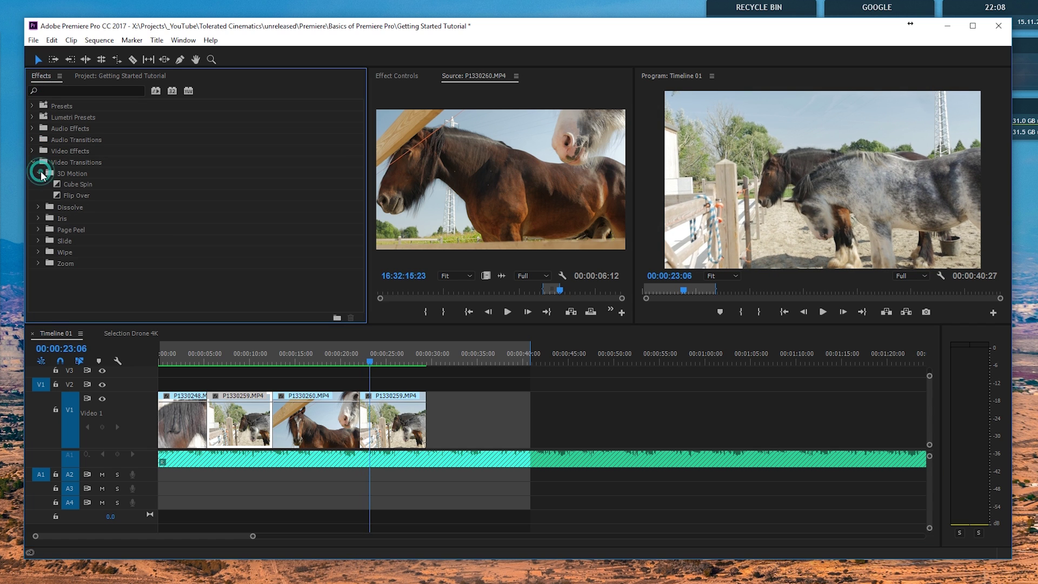
click(38, 173)
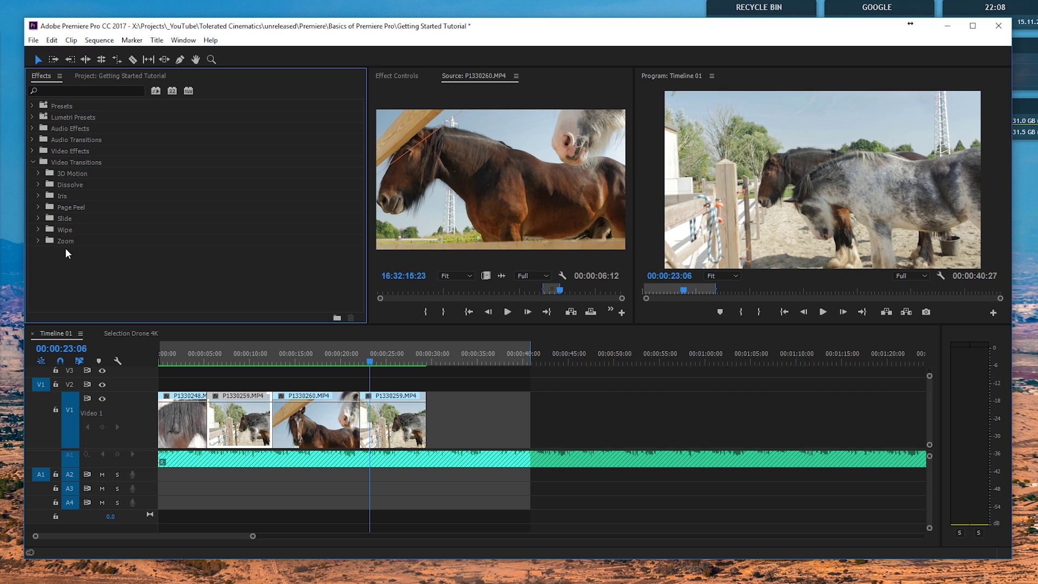
click(39, 184)
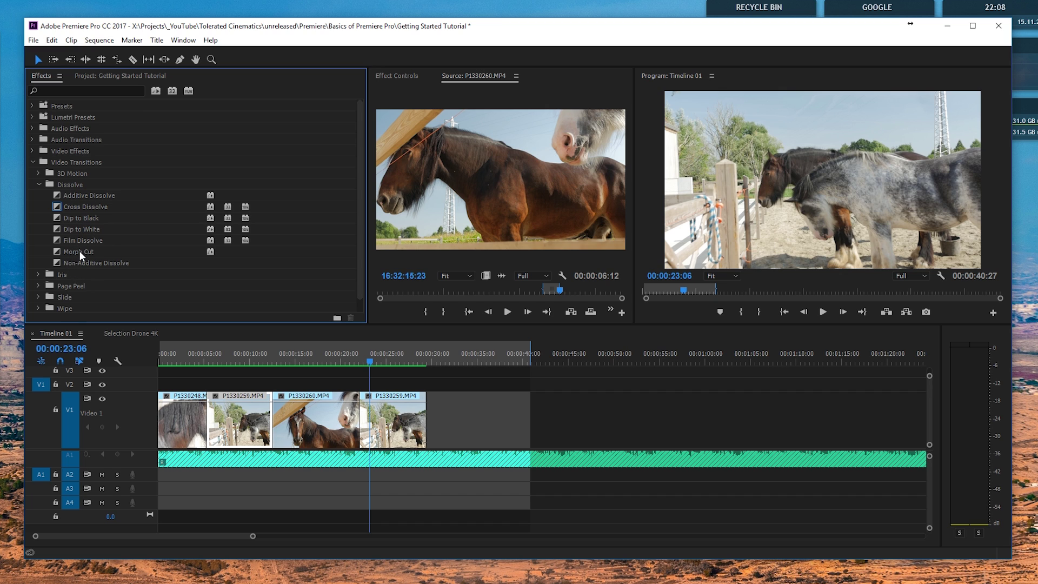
click(38, 185)
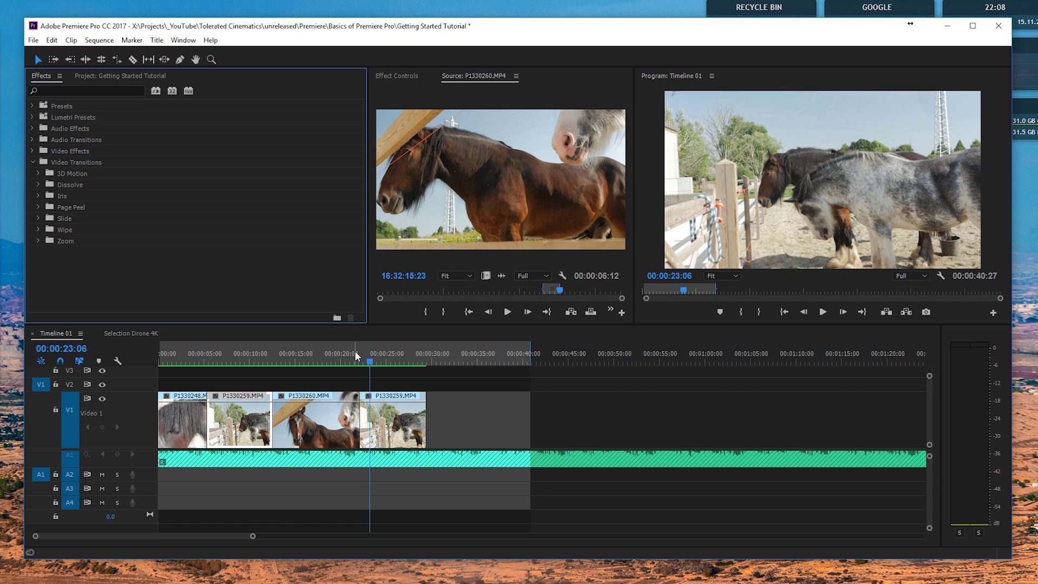
- Apply Cross Dissolve to the P1330260–P1330259 cut and play through it
click(37, 184)
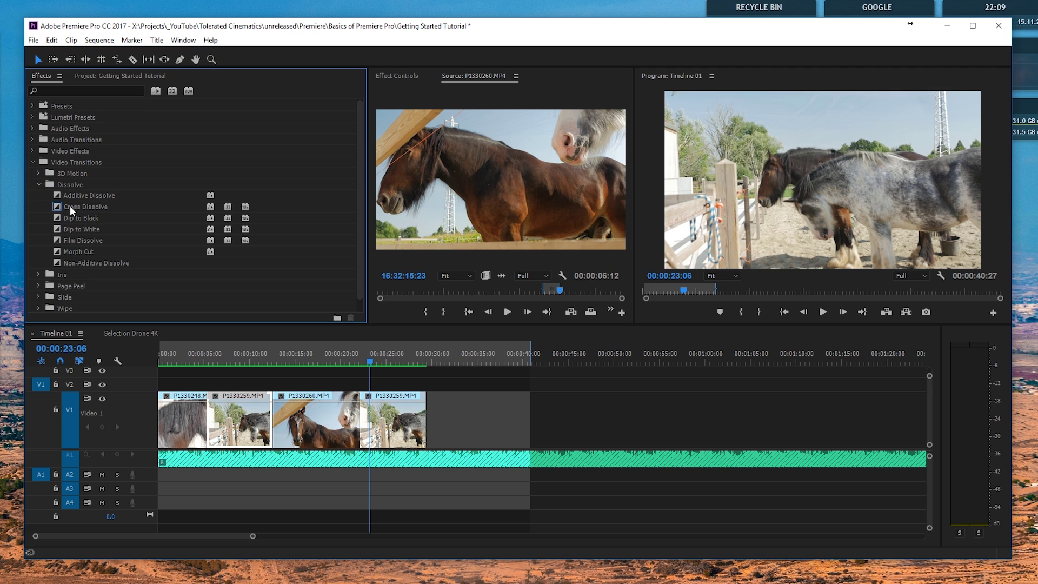
click(70, 206)
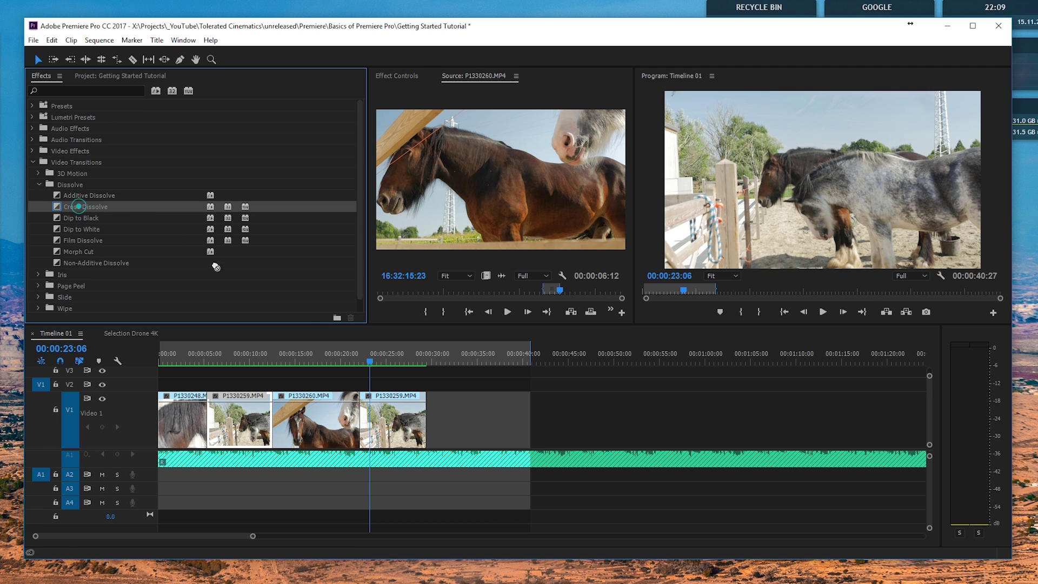
drag(216, 266, 361, 426)
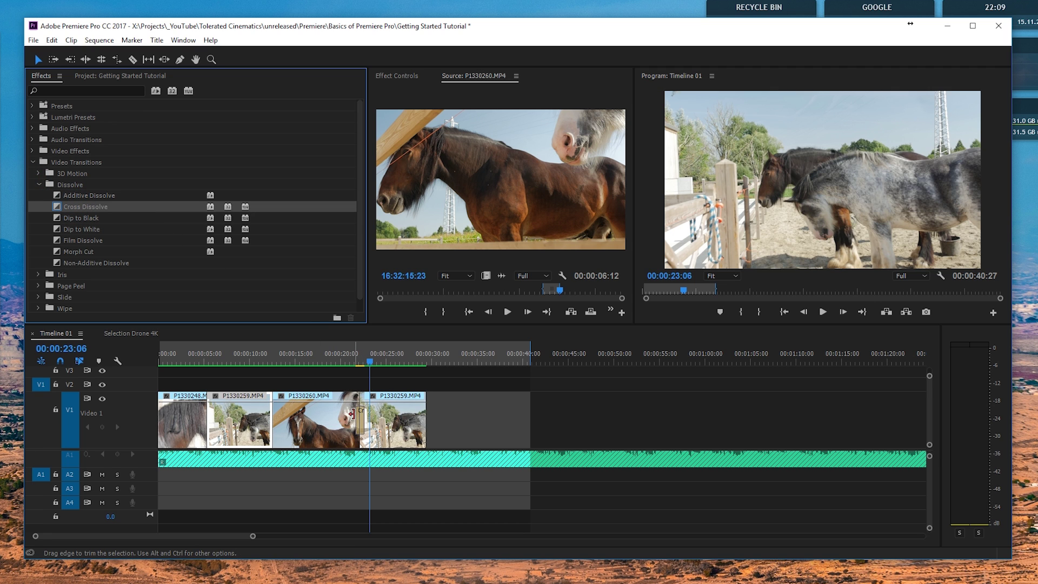
scroll(352, 413, up, 2)
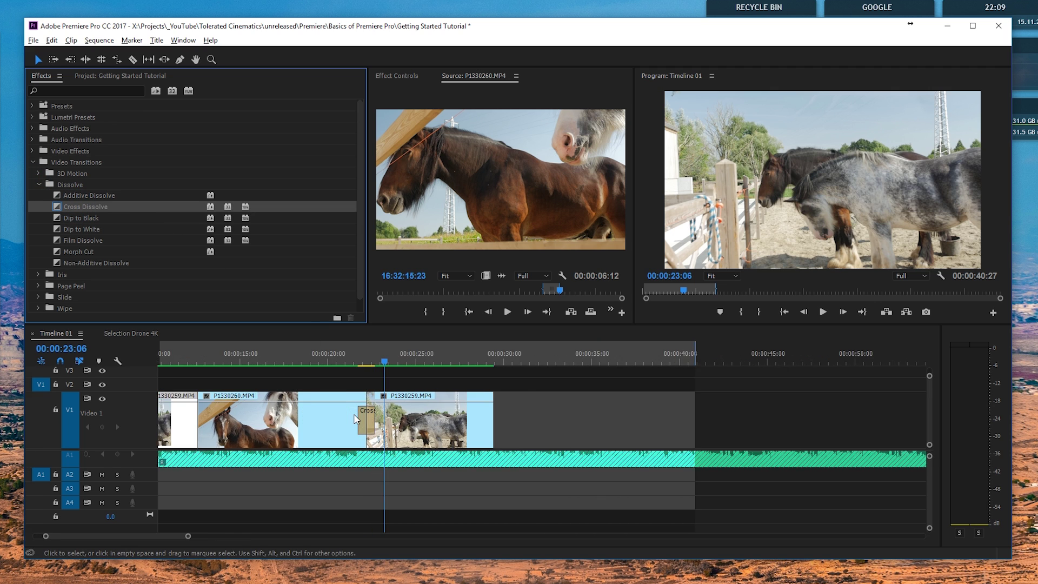
click(363, 358)
key(space)
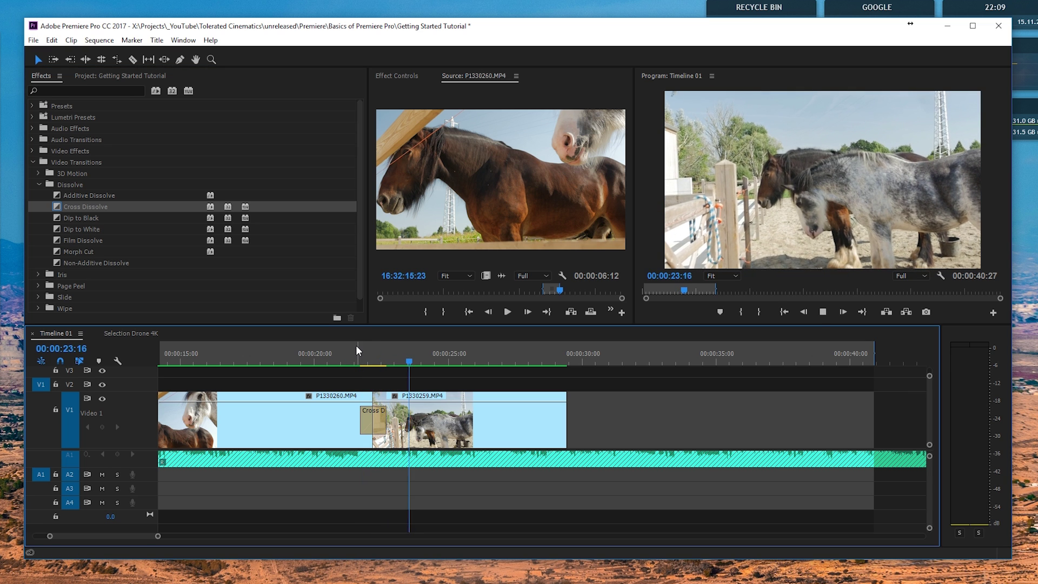
key(space)
- Lengthen the Cross Dissolve on both sides and preview it
drag(385, 420, 449, 417)
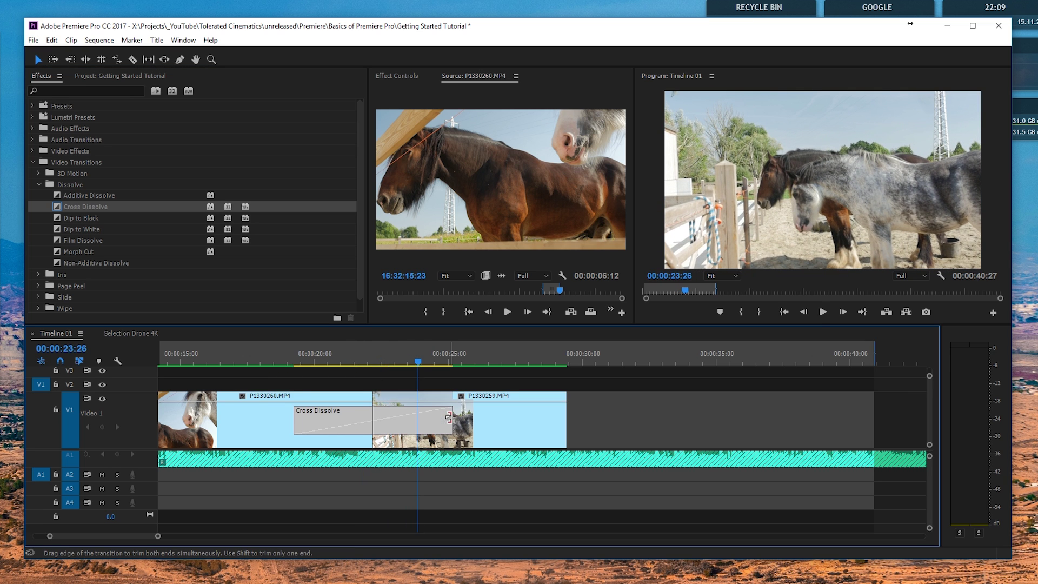
click(294, 354)
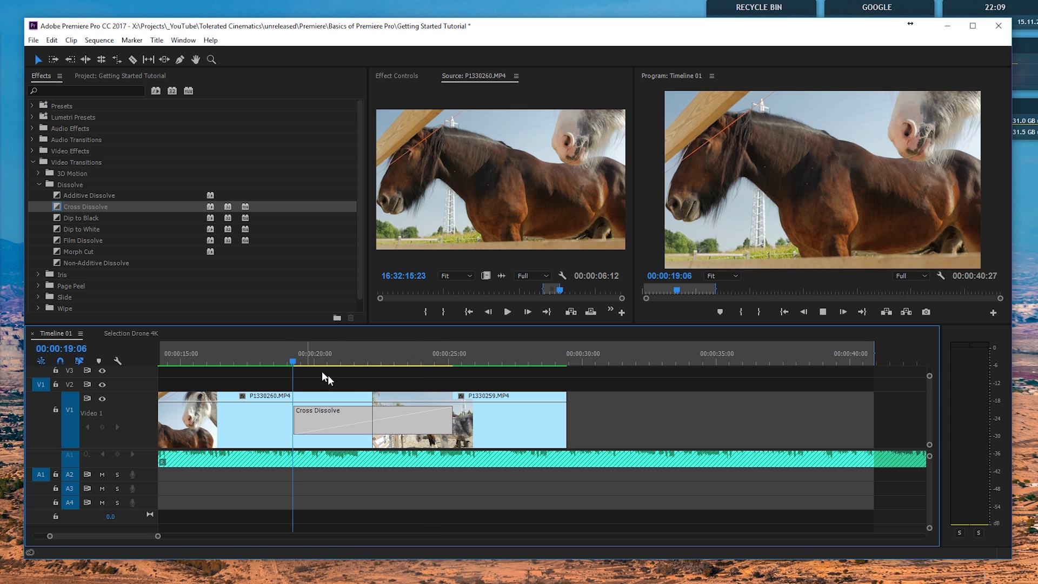
key(space)
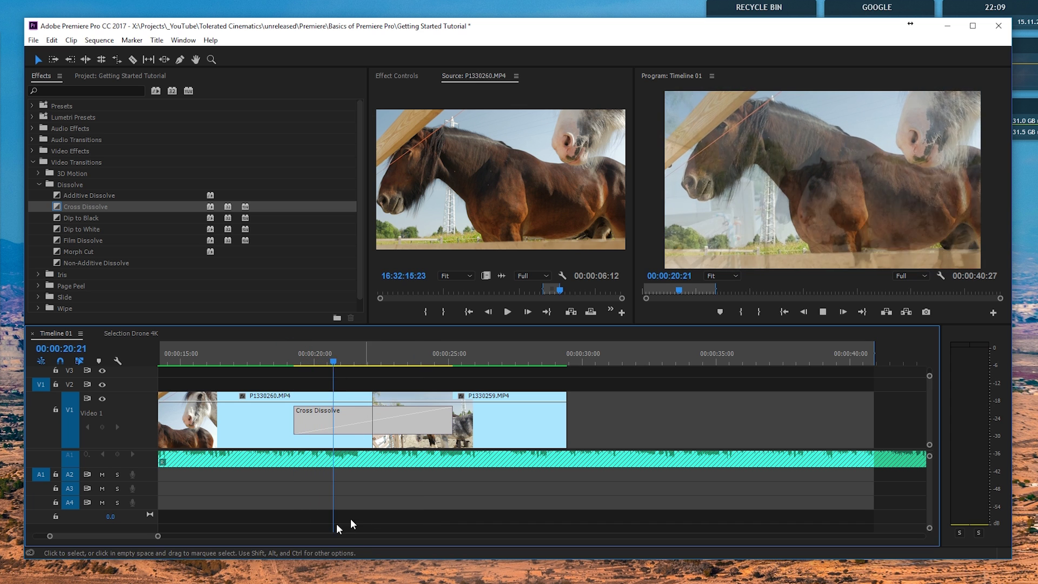
drag(114, 536, 102, 537)
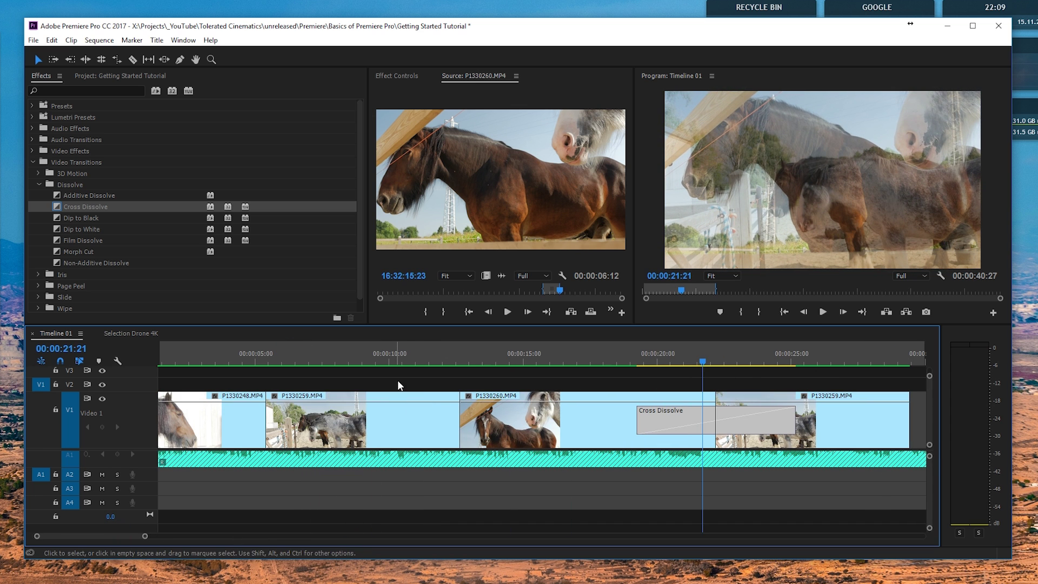
click(459, 359)
key(=)
- Make Cross Dissolve the default transition
right_click(98, 206)
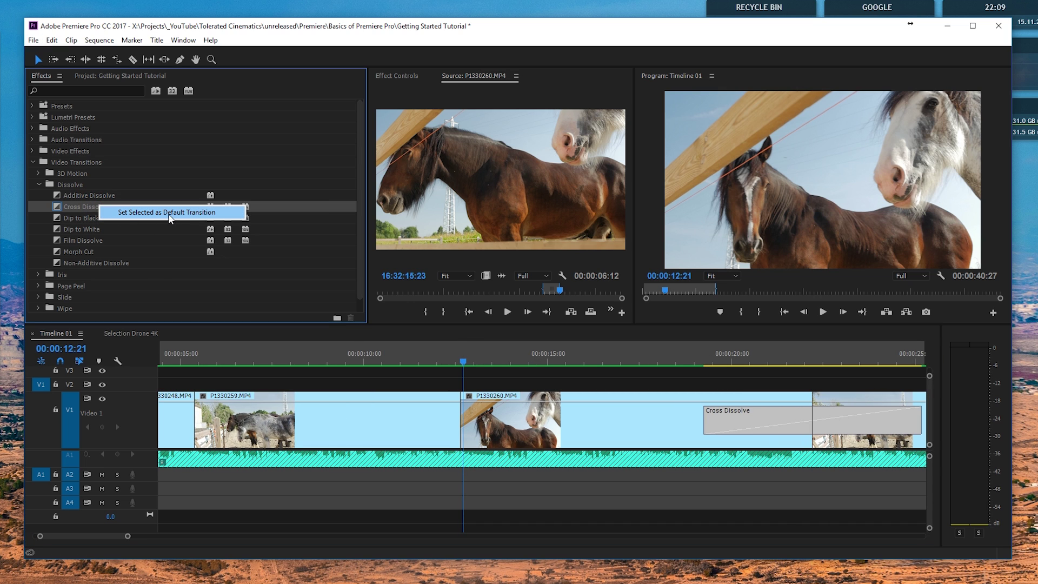
right_click(78, 210)
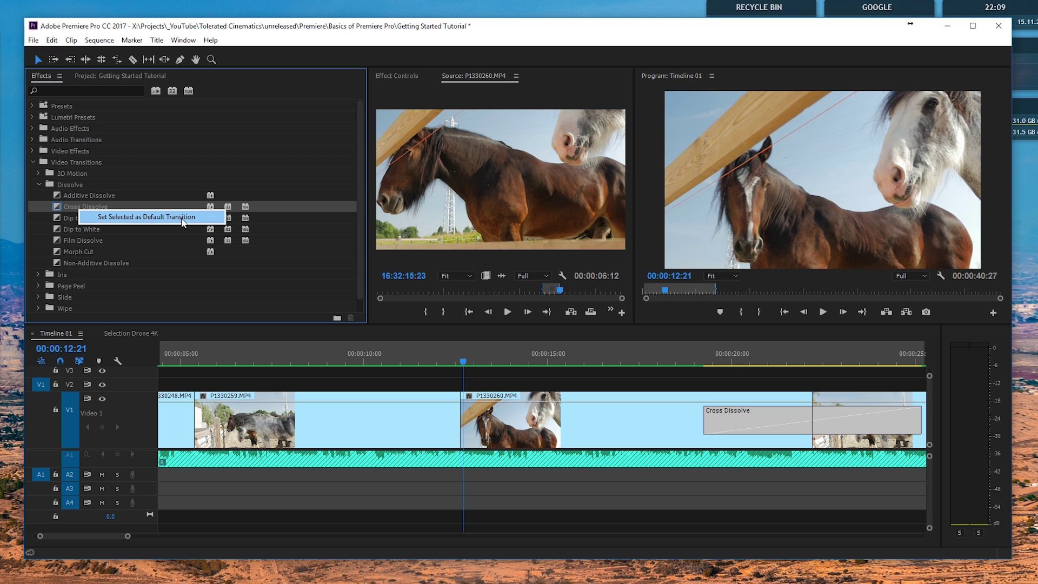
click(200, 219)
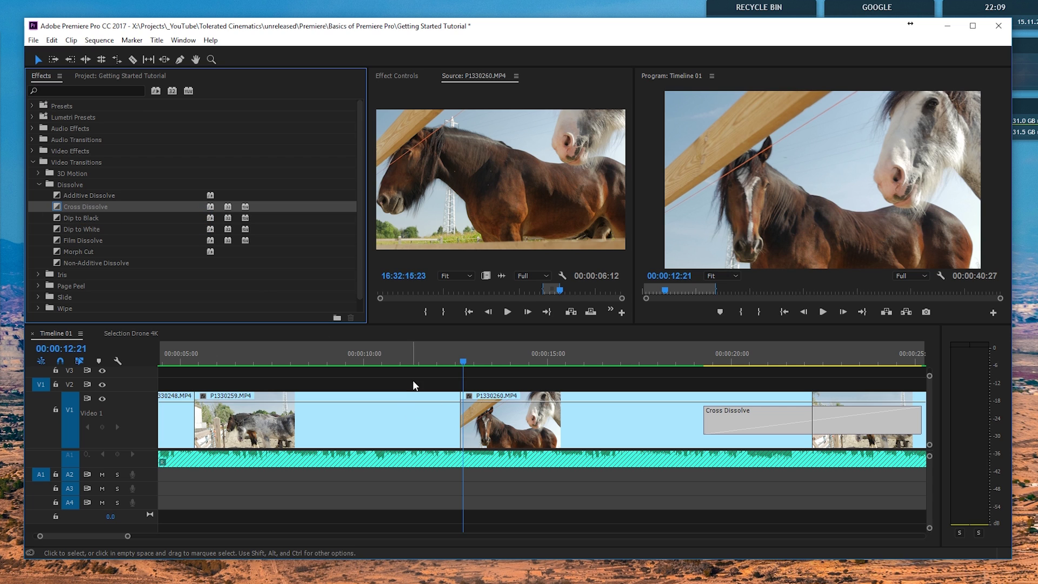
- Add default cross dissolves to the clips with Shift+D and to P1330248 with Ctrl+D
drag(413, 385, 495, 427)
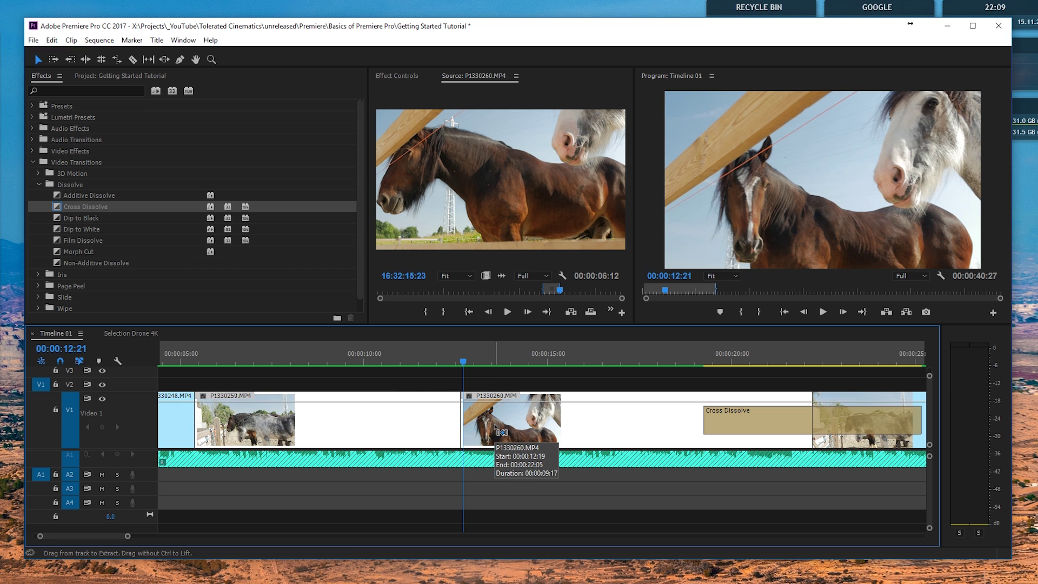
key(shift+d)
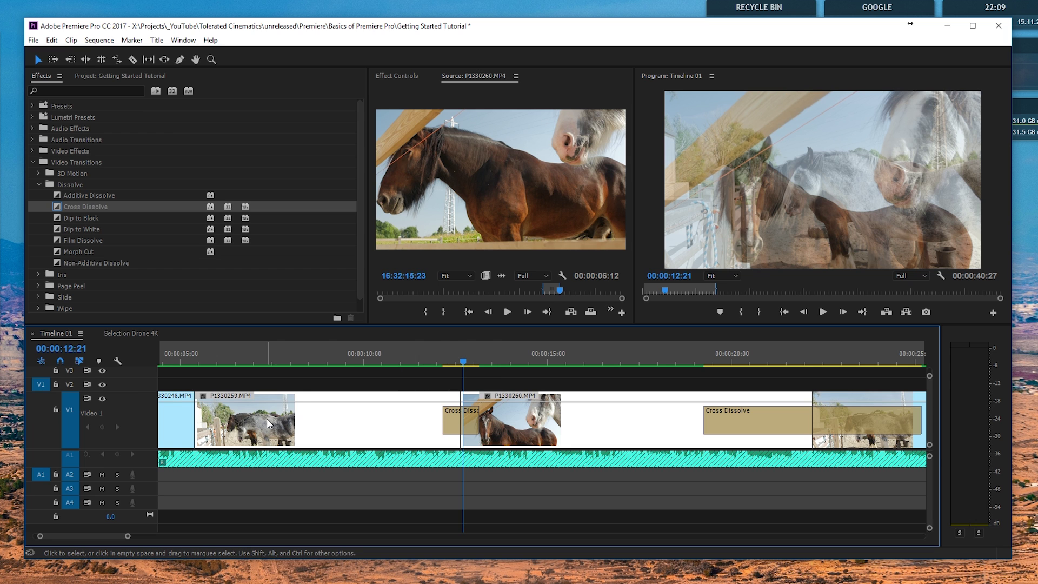
key(minus)
key(minus)
key(minus)
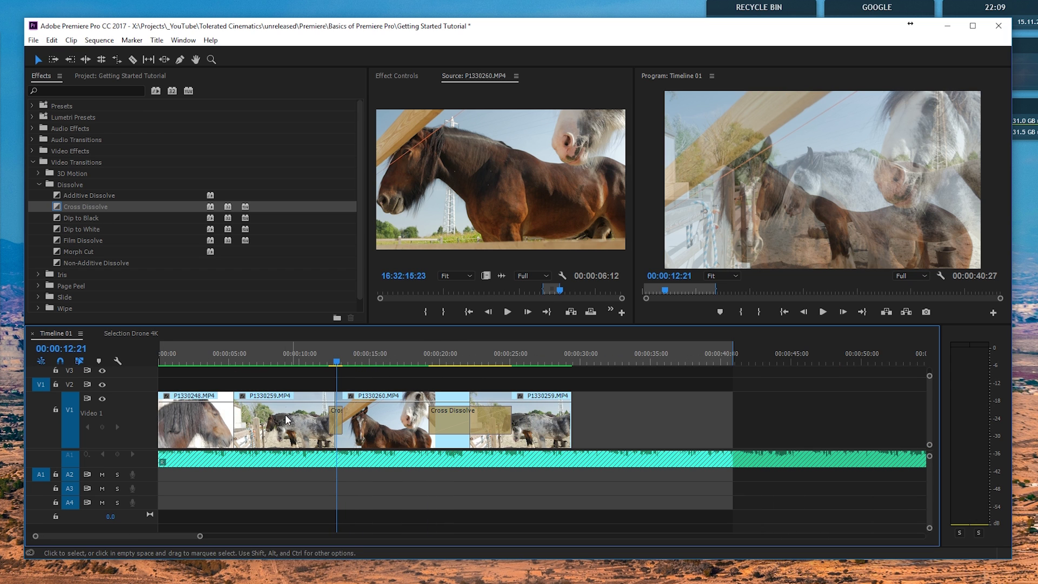
click(217, 418)
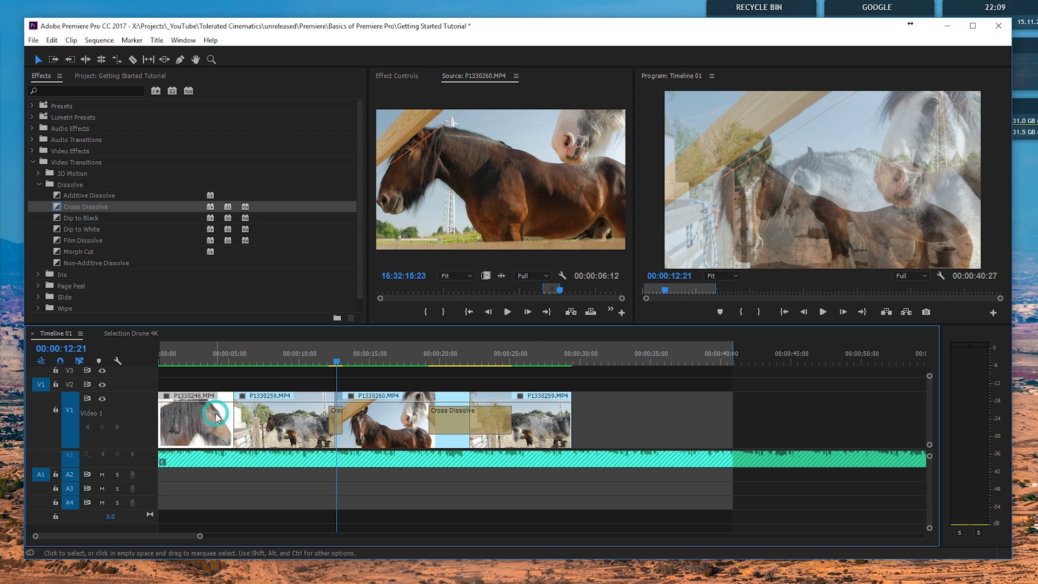
key(ctrl+d)
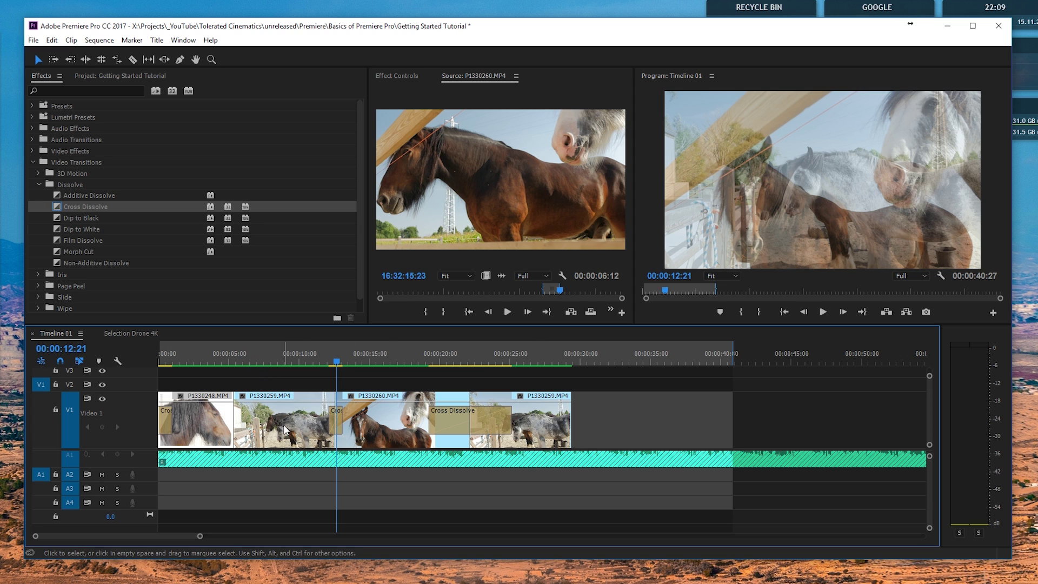
- Move P1330248 out and back to the sequence start, then delete the short dissolve at its end
drag(218, 425, 695, 426)
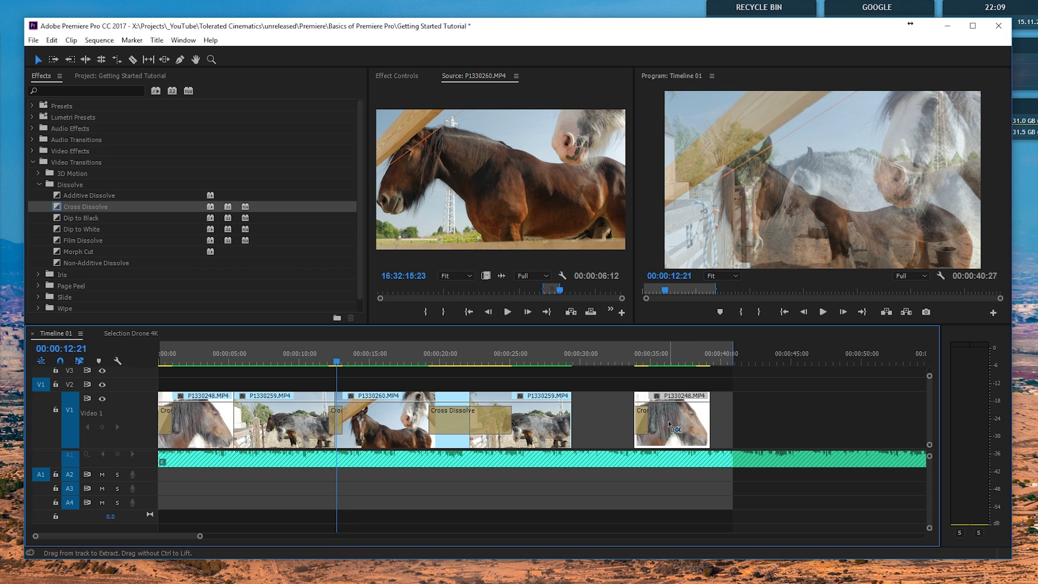
drag(679, 423, 115, 423)
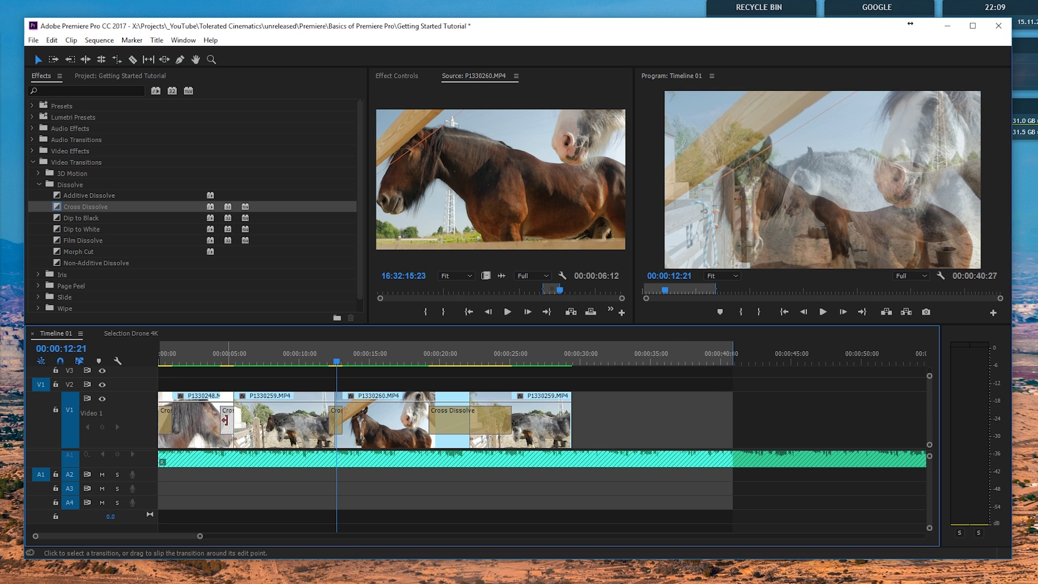
click(225, 420)
key(Delete)
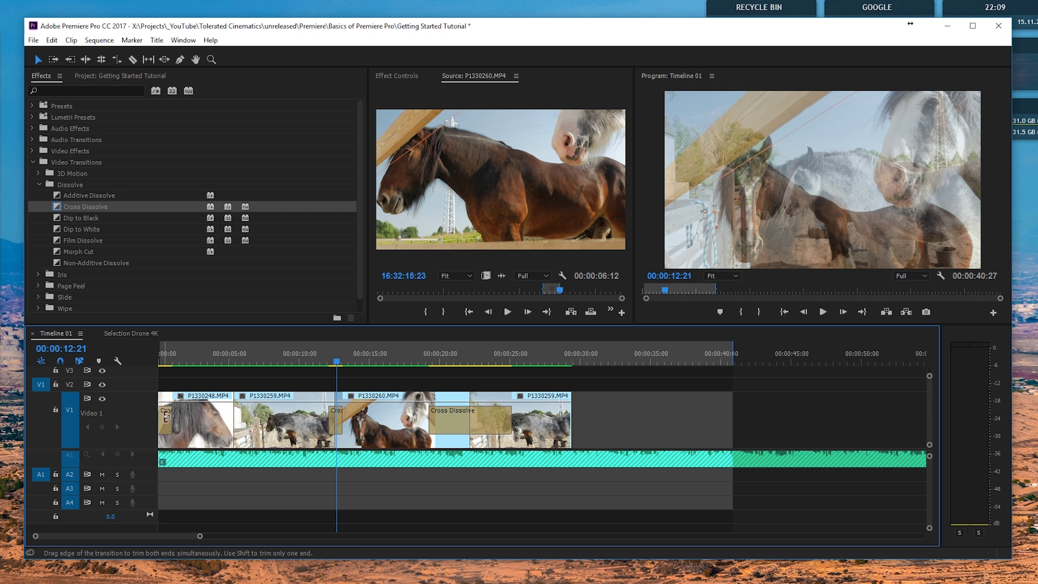
- Lengthen the opening cross dissolve and replay the sequence from the start
key(Home)
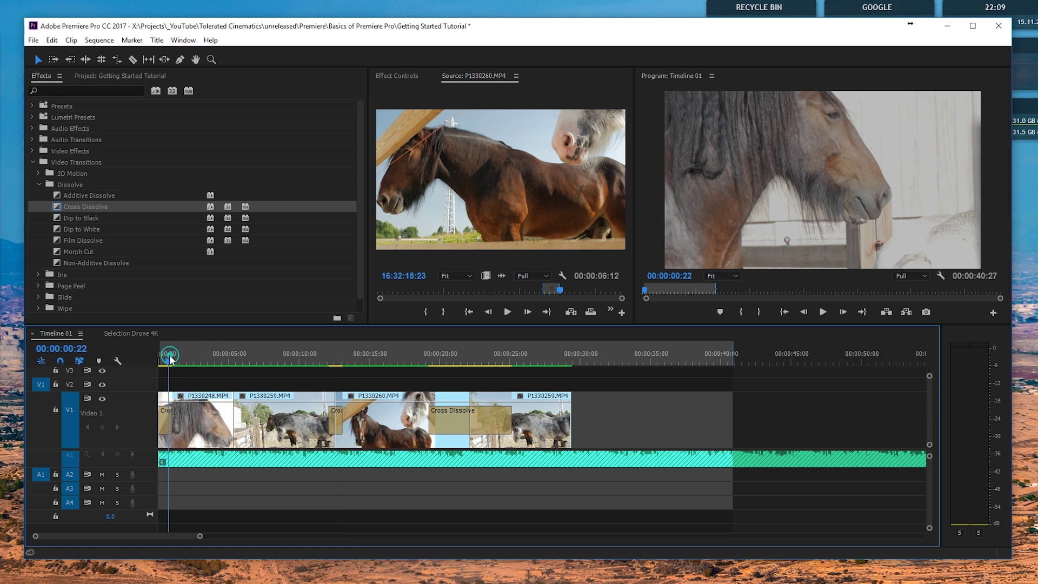
key(space)
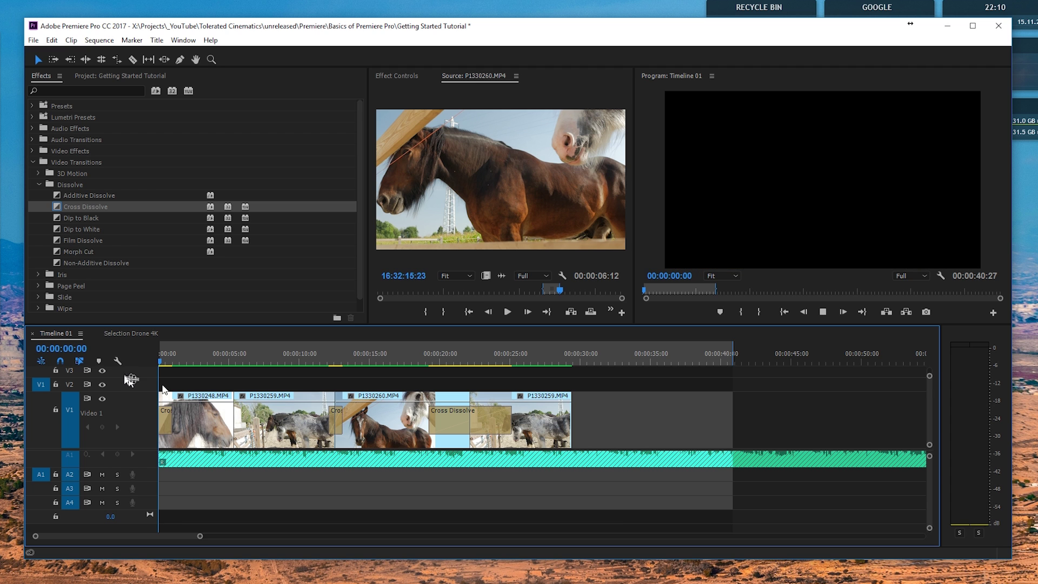
drag(171, 415, 200, 415)
key(Home)
key(space)
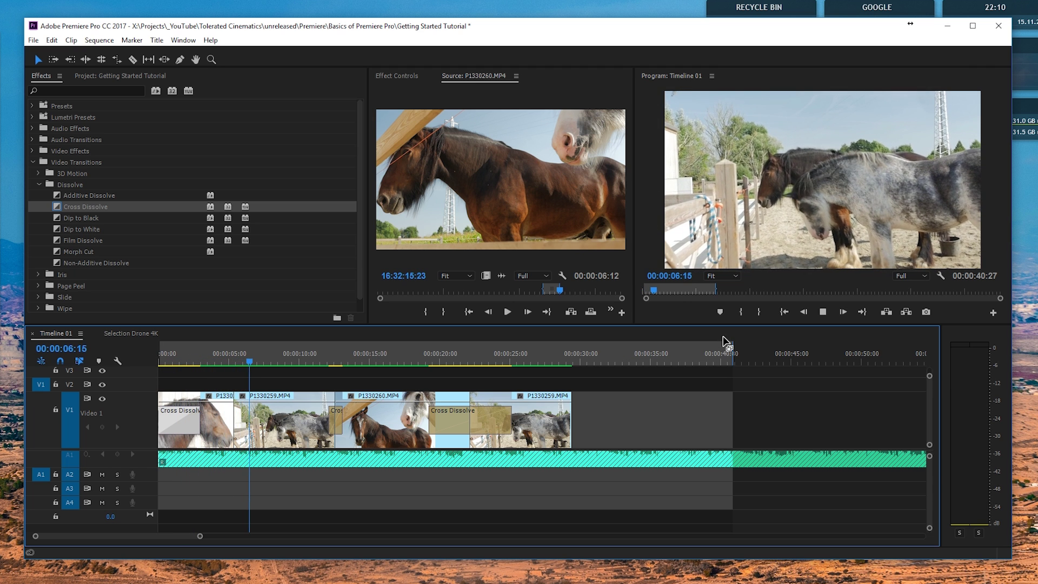
key(space)
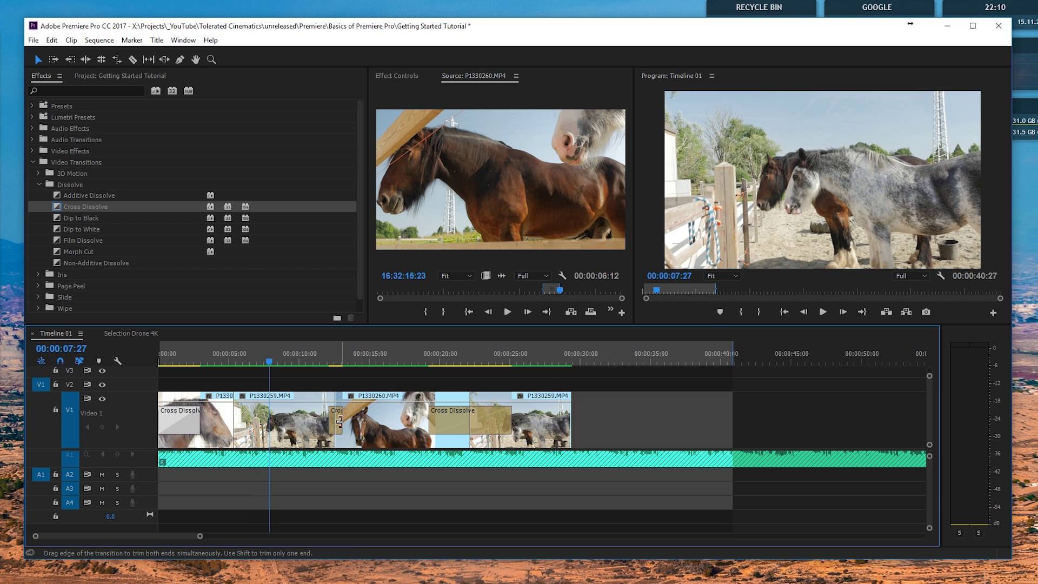
- Delete the remaining cross dissolves and play the section around the second clip
drag(337, 420, 454, 424)
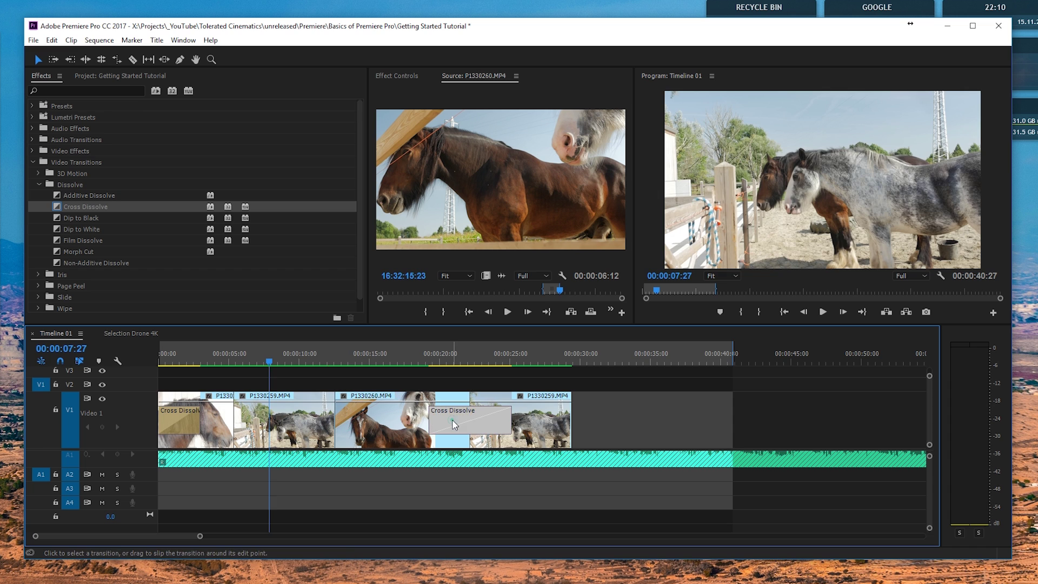
key(Delete)
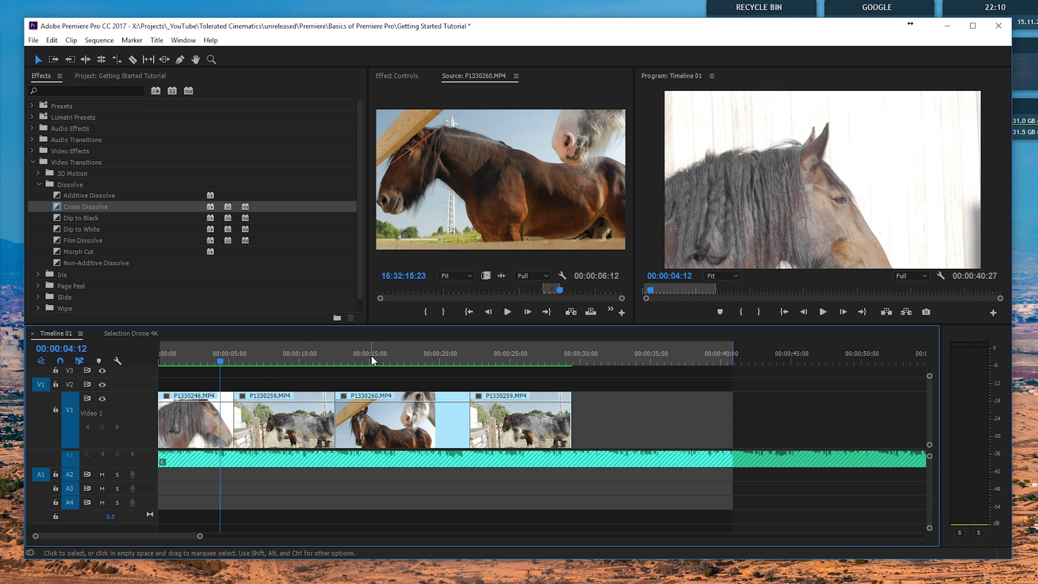
drag(317, 352, 301, 363)
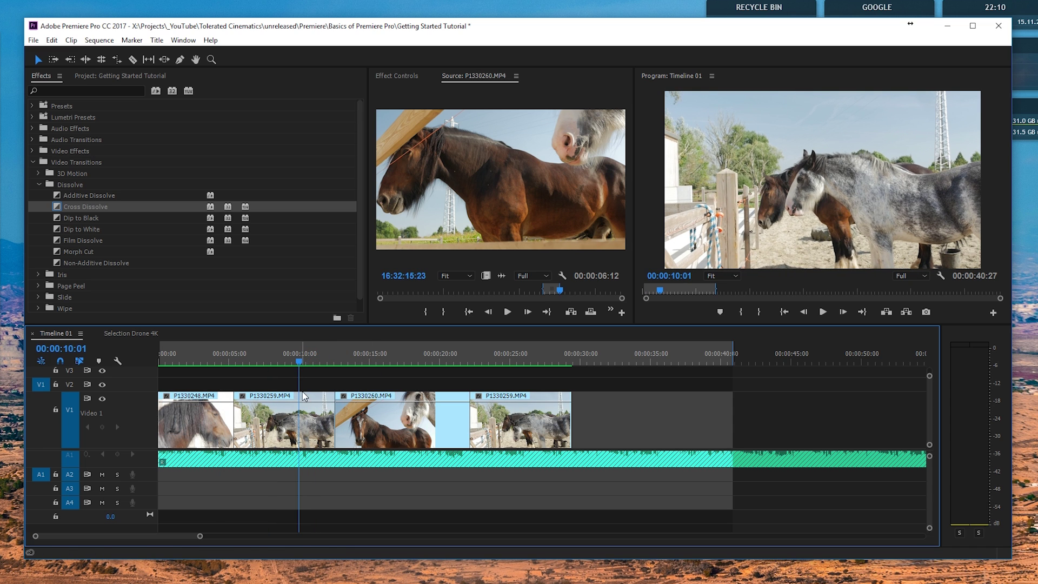
click(251, 353)
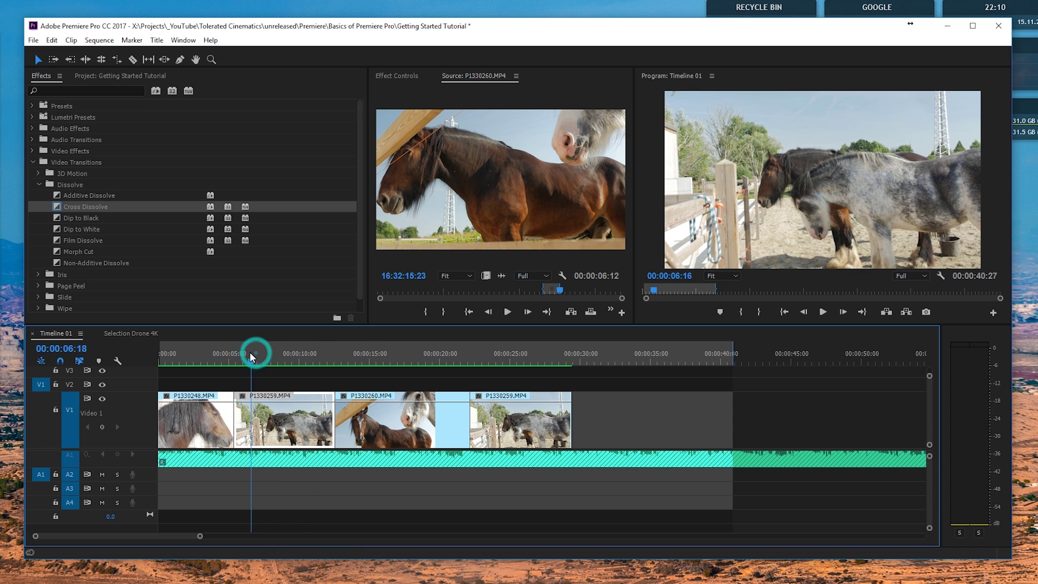
key(space)
- Razor-cut P1330259 at 00:00:09:18
key(c)
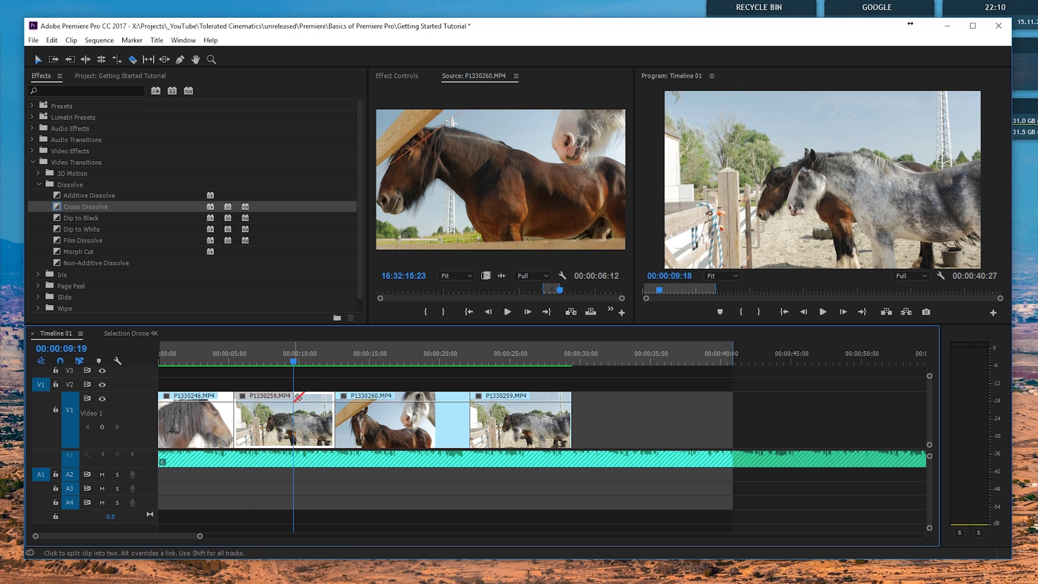
key(space)
click(296, 417)
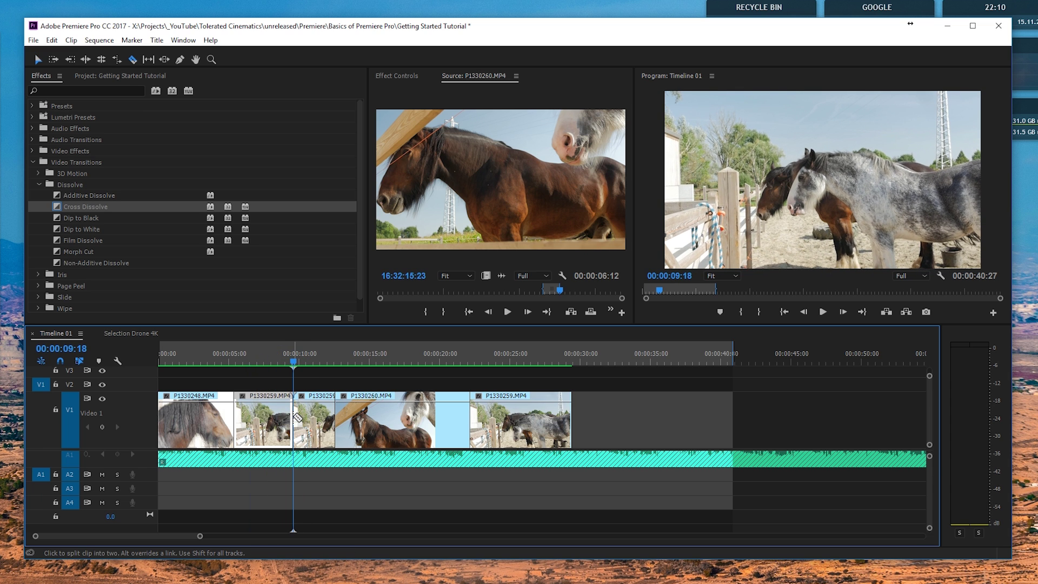
key(v)
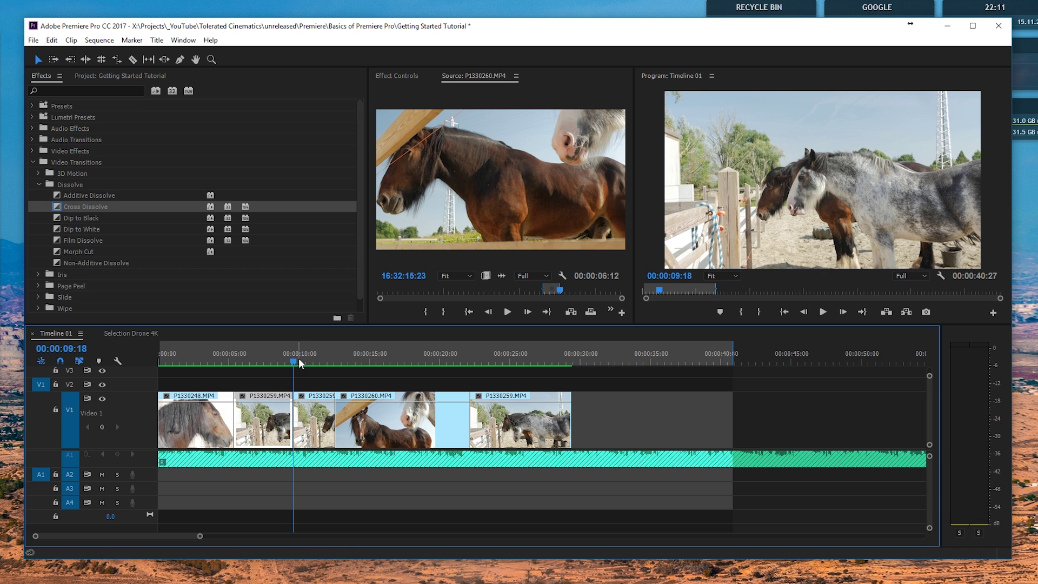
- Split P1330260 at the playhead near 00:00:17:02 with Ctrl+K
click(306, 358)
drag(316, 351, 398, 362)
click(400, 411)
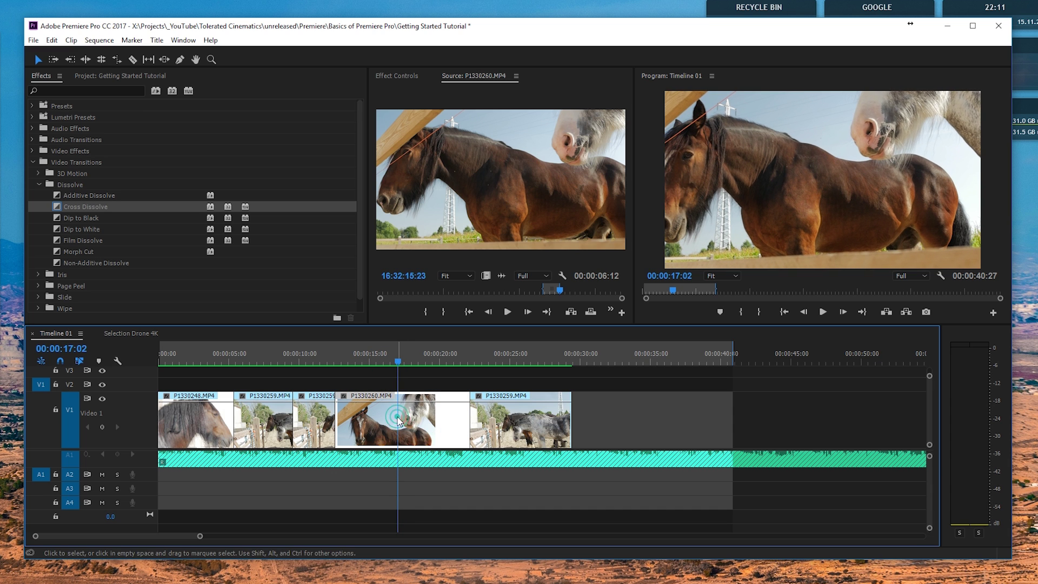
key(ctrl+k)
click(306, 360)
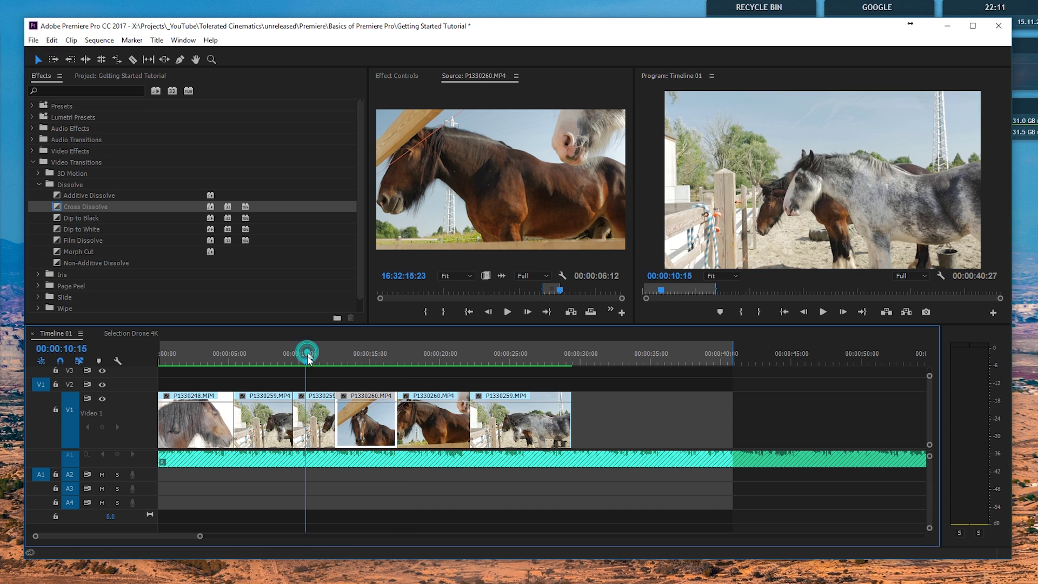
click(311, 430)
- Set the short third clip and the first P1330260 piece to 600% speed
right_click(323, 423)
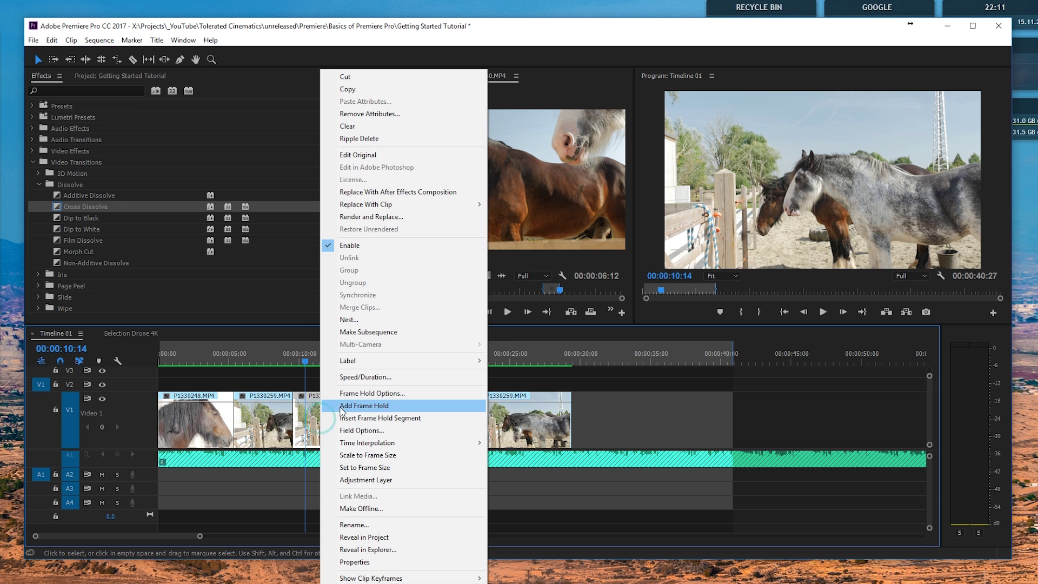
click(361, 377)
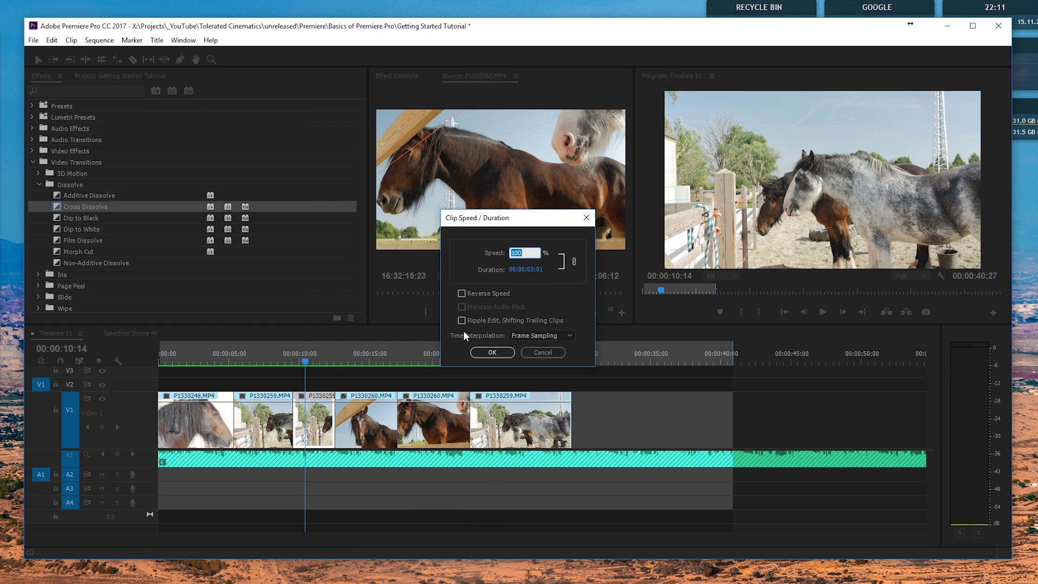
text(600)
key(Return)
click(369, 420)
right_click(369, 421)
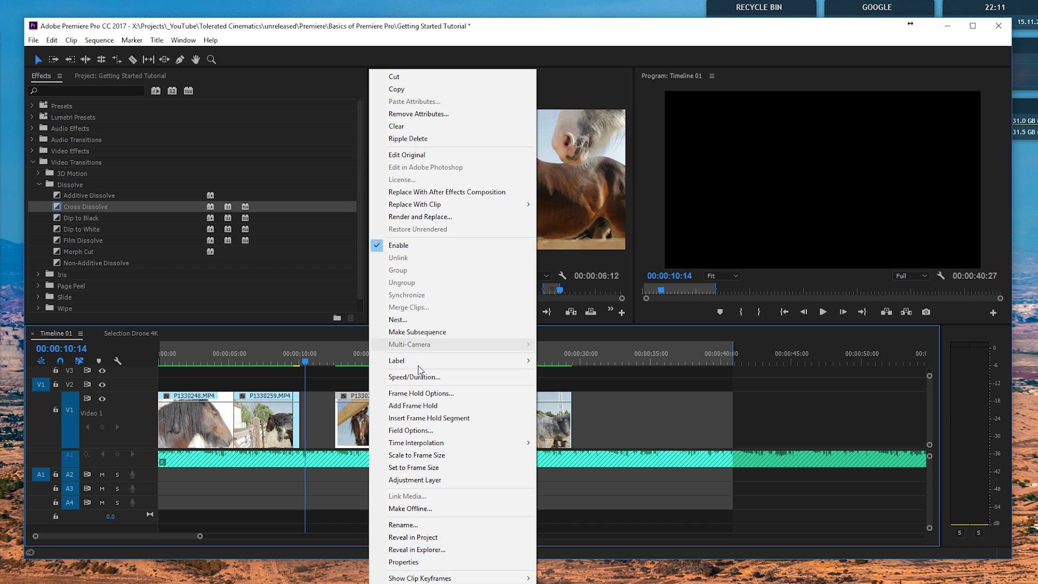
click(418, 370)
text(600)
key(Return)
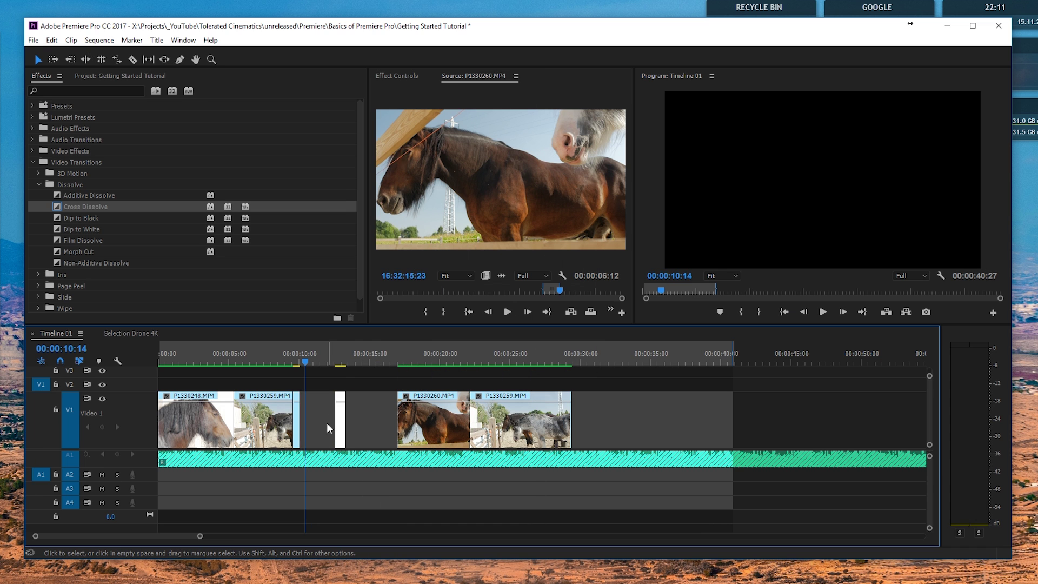
- Ripple-delete both gaps left by the speed changes so the clips close up
click(326, 423)
key(Delete)
click(334, 414)
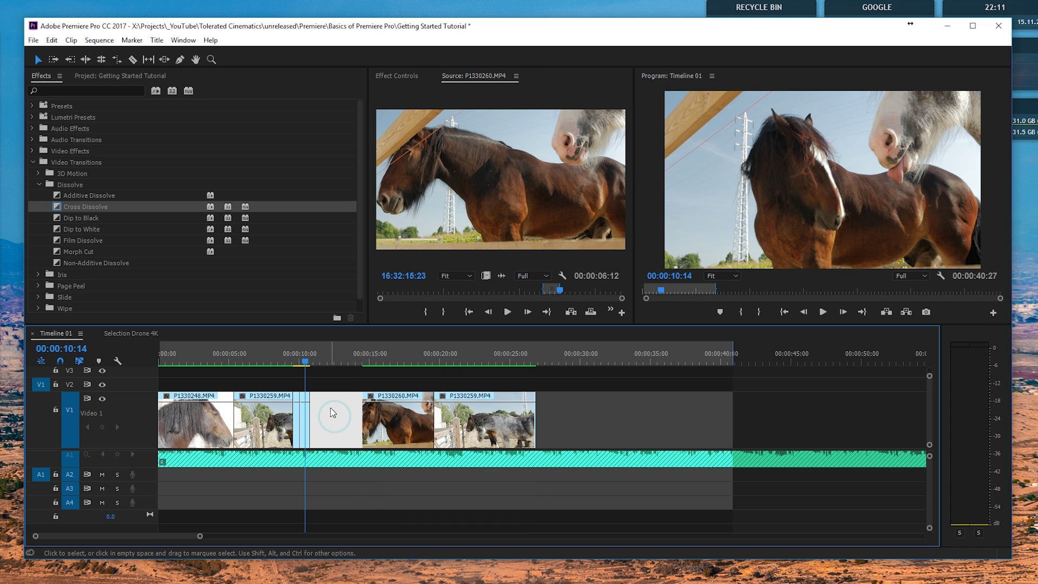
key(Delete)
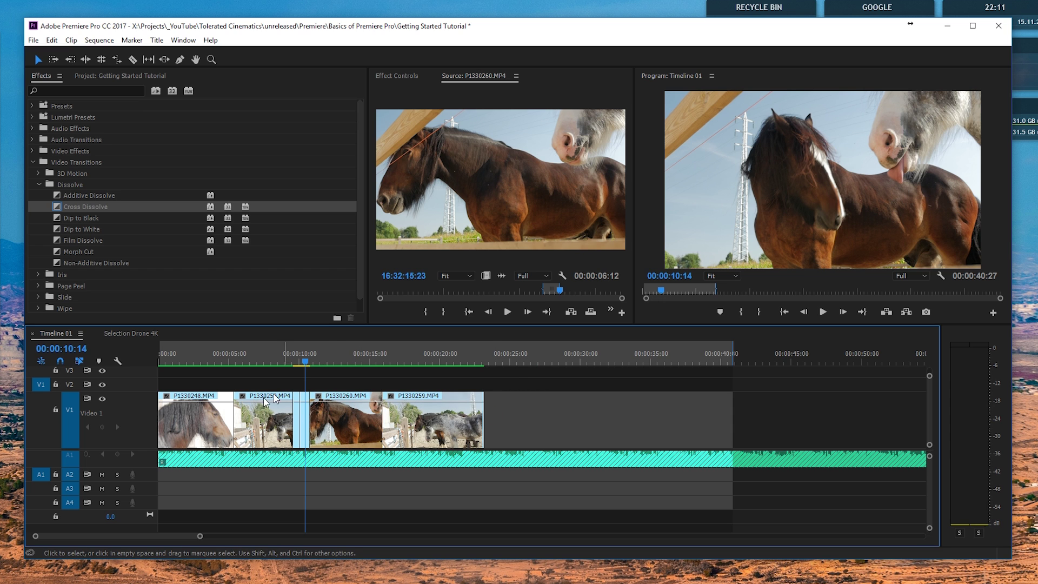
scroll(277, 413, up, 3)
- Extend the short sped-up piece by 8 frames and replay the section around the cut
click(291, 362)
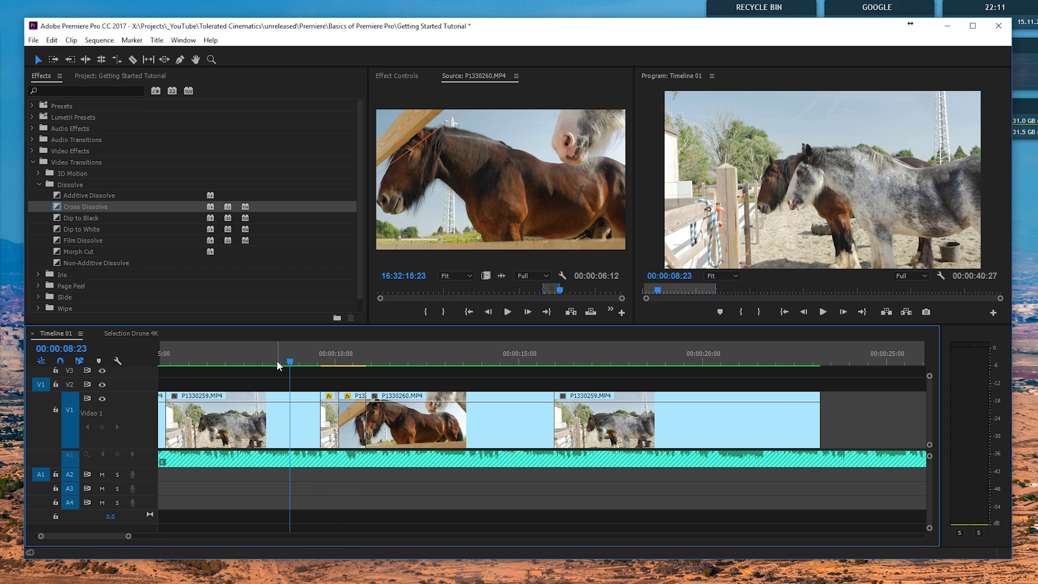
key(space)
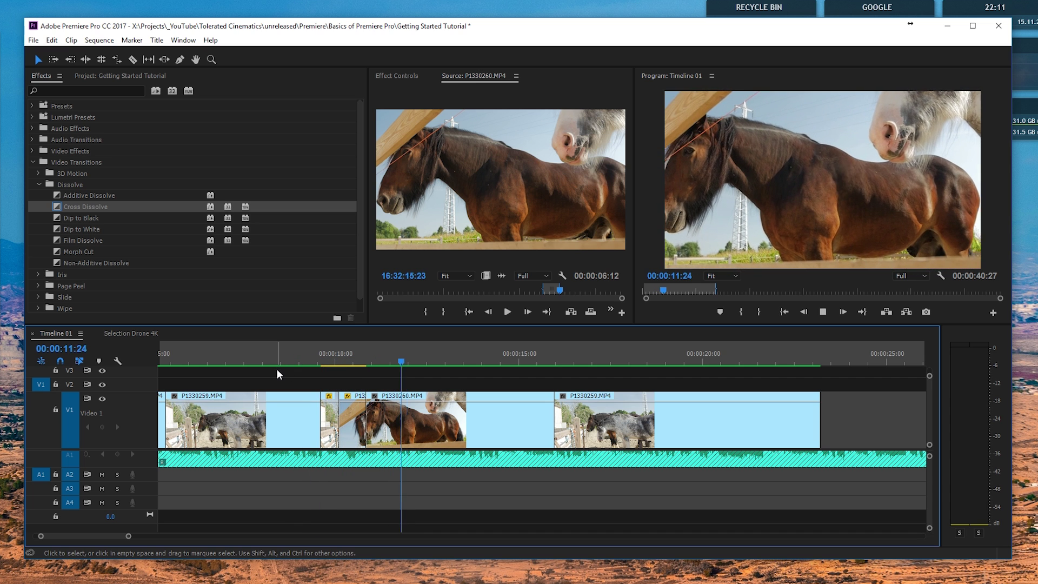
click(252, 358)
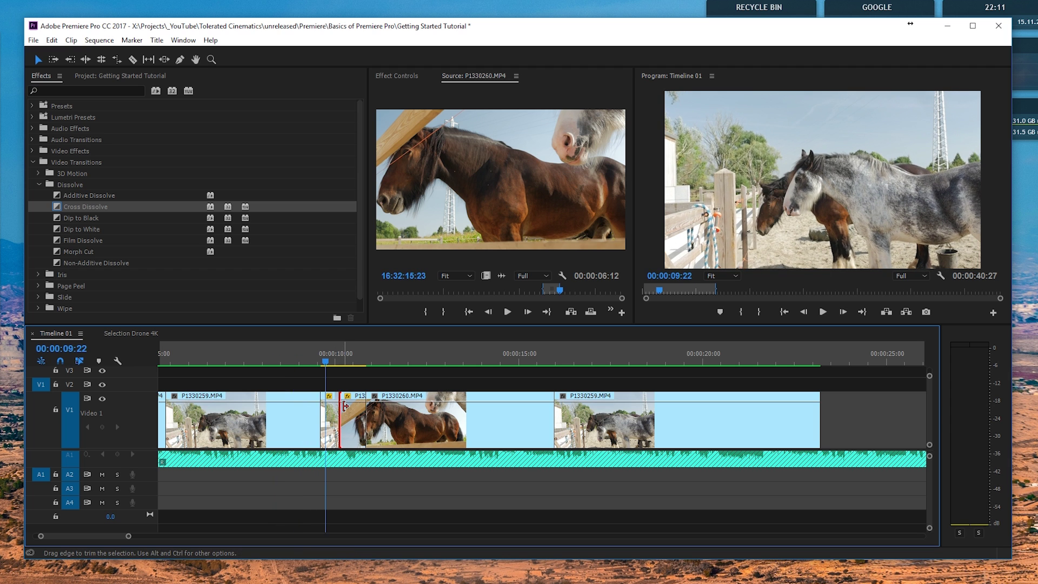
mouse_move(346, 407)
mouse_down()
mouse_move(356, 406)
mouse_move(344, 408)
mouse_up()
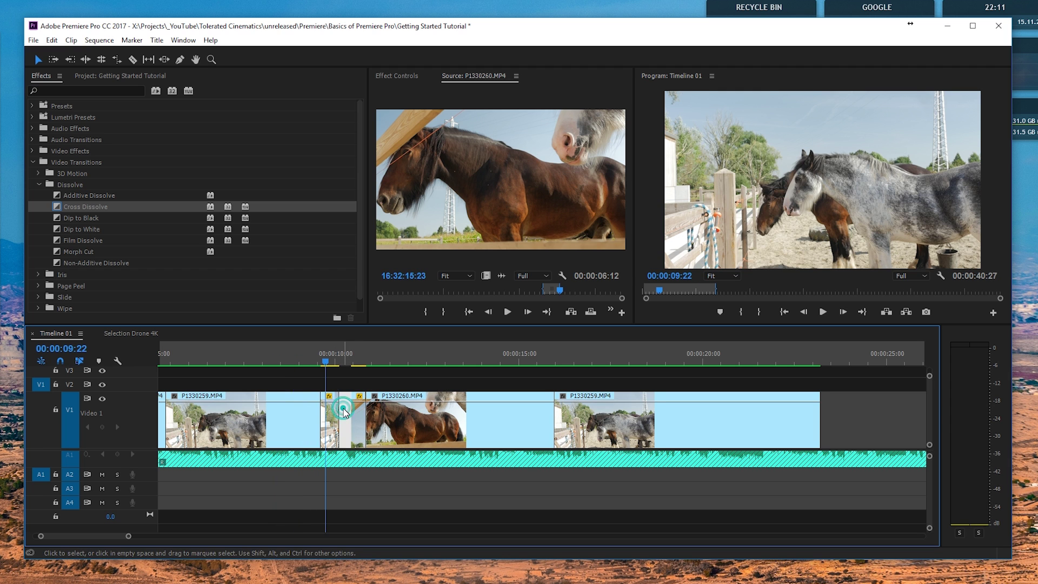
click(303, 353)
key(space)
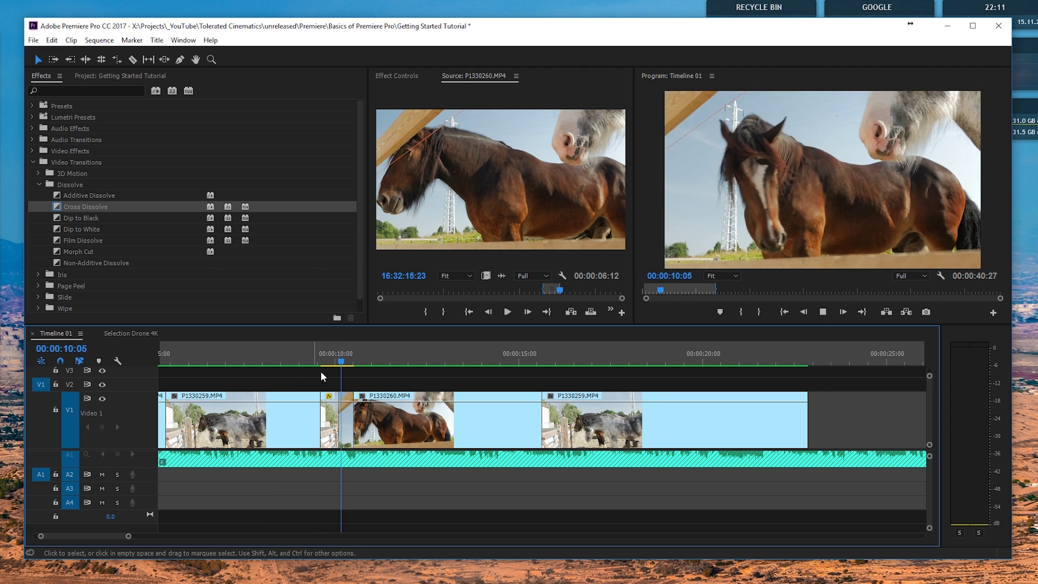
- Speed the short P1330260 piece up to 1200%
click(289, 353)
right_click(333, 410)
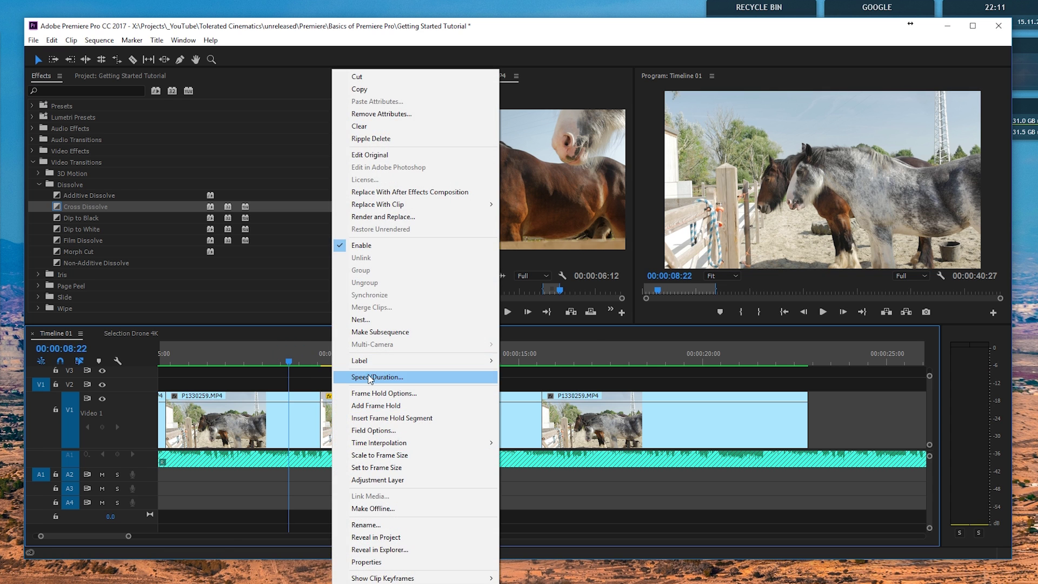
click(368, 374)
text(1200)
key(Return)
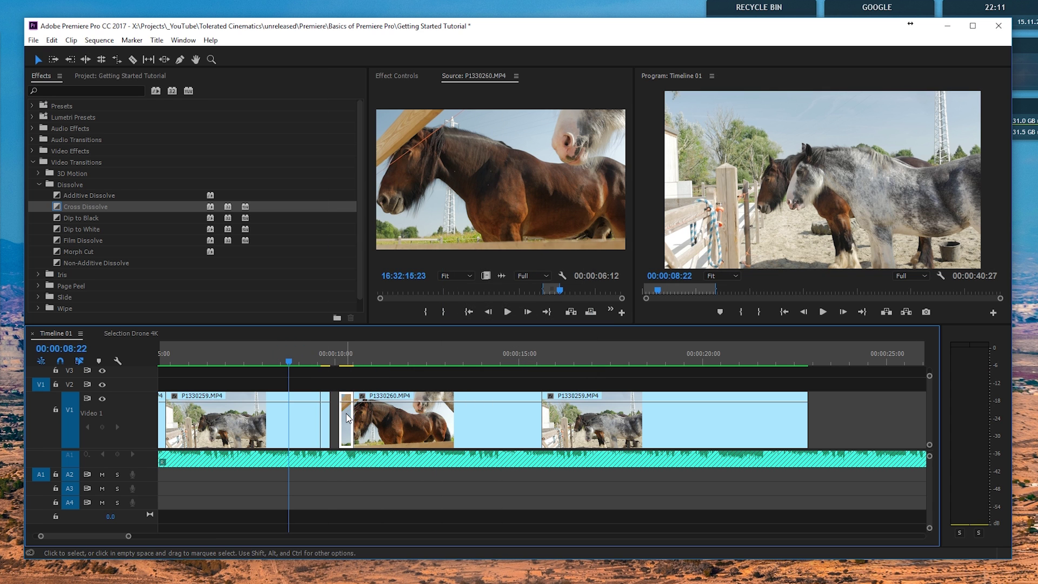
right_click(346, 413)
click(379, 378)
key(Return)
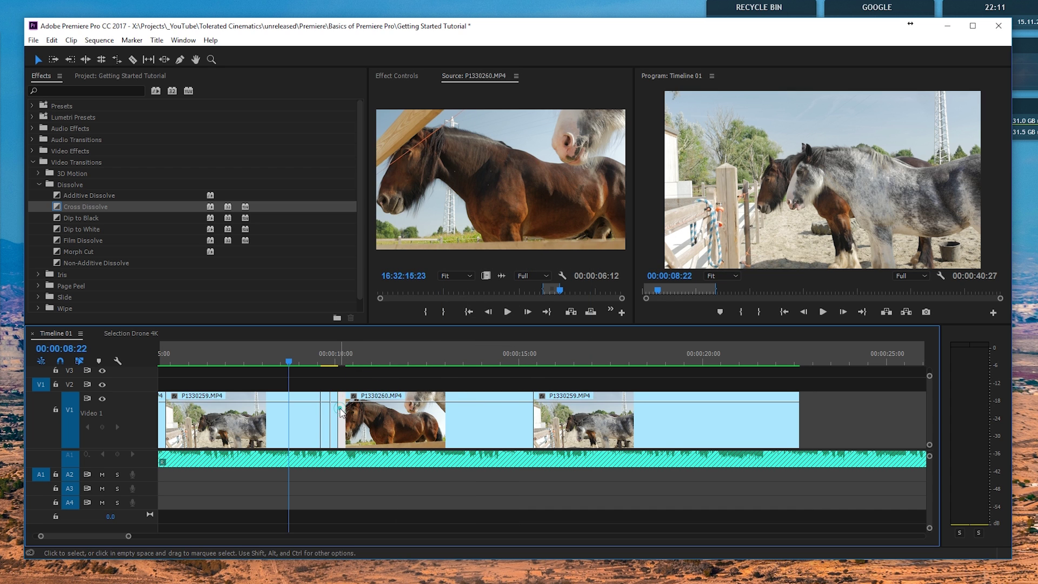
- Ripple-delete the gap before P1330260 and replay the sped-up cut from about 00:00:07:20
click(341, 414)
key(Delete)
key(space)
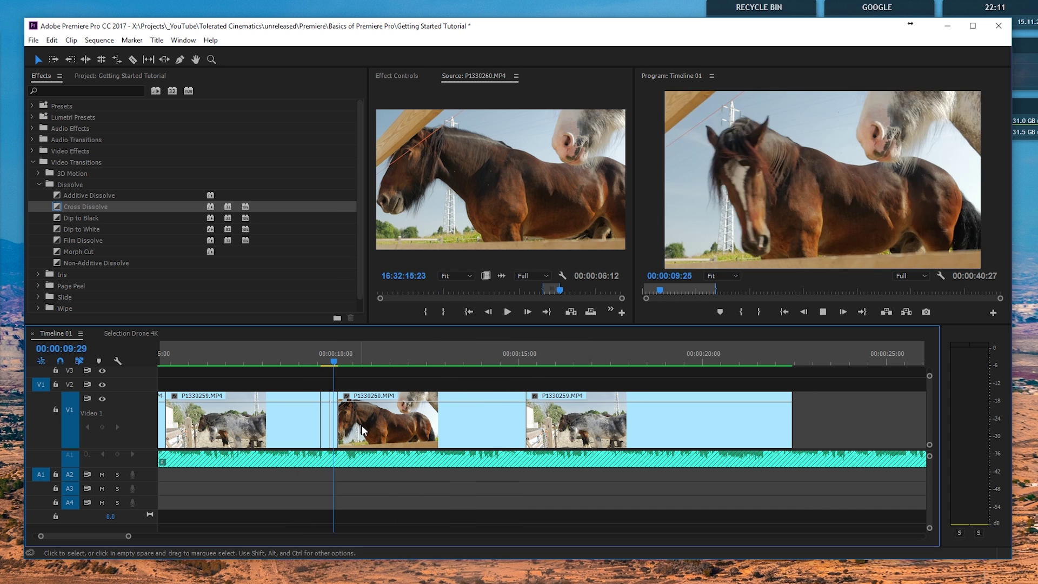
click(265, 358)
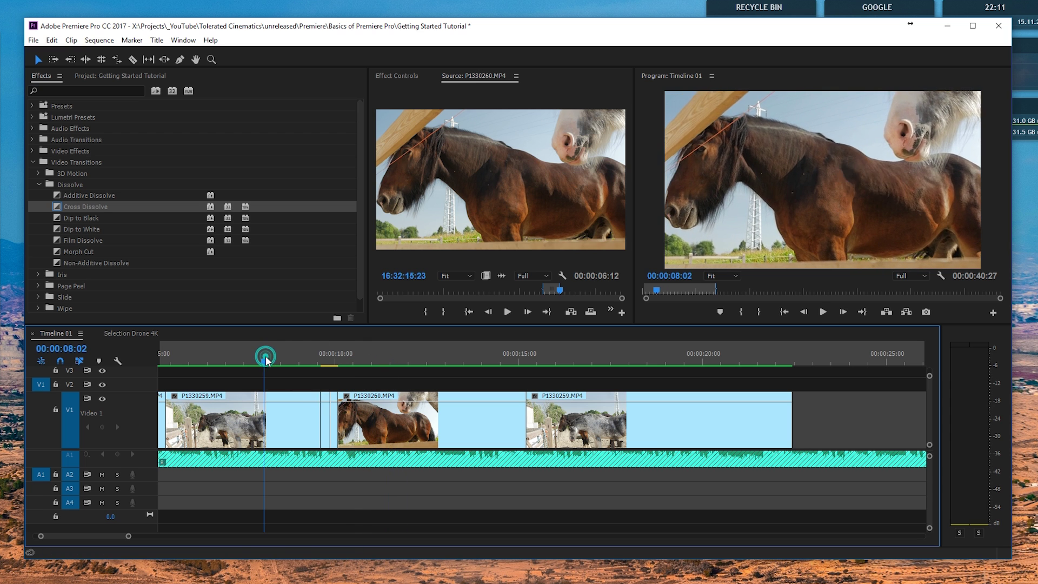
key(space)
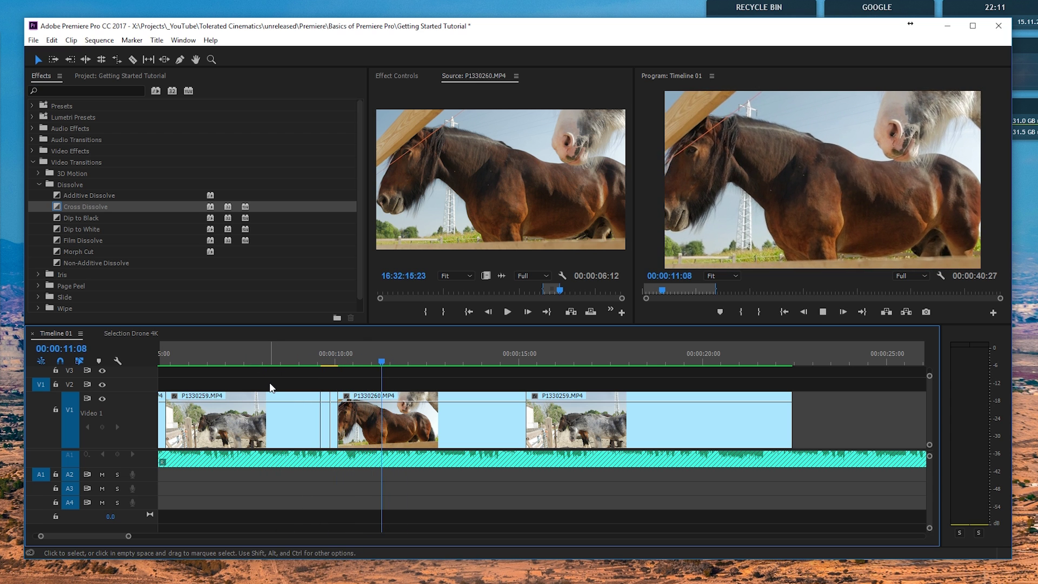
key(space)
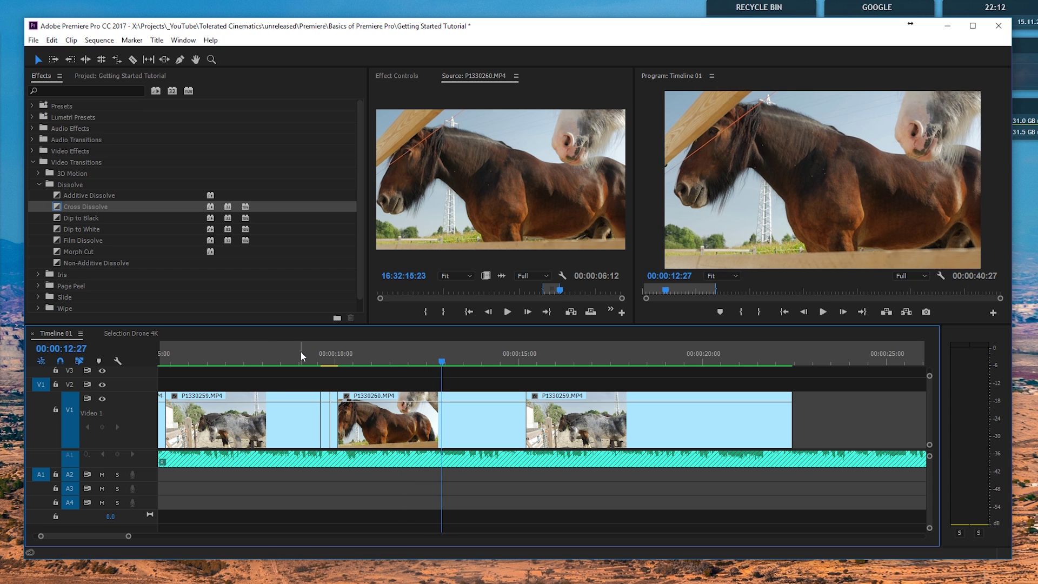
click(300, 352)
click(253, 356)
key(space)
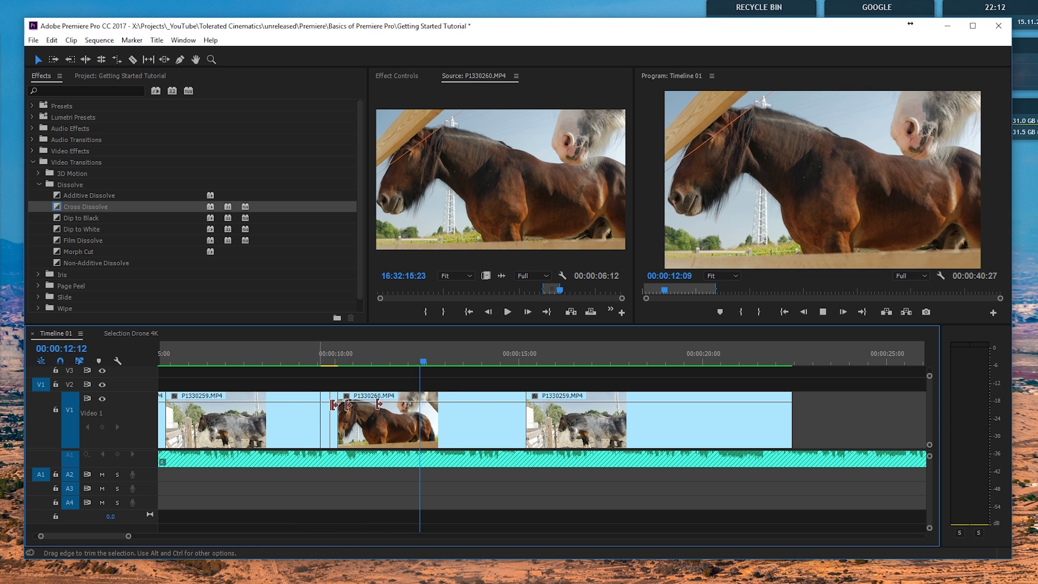
key(space)
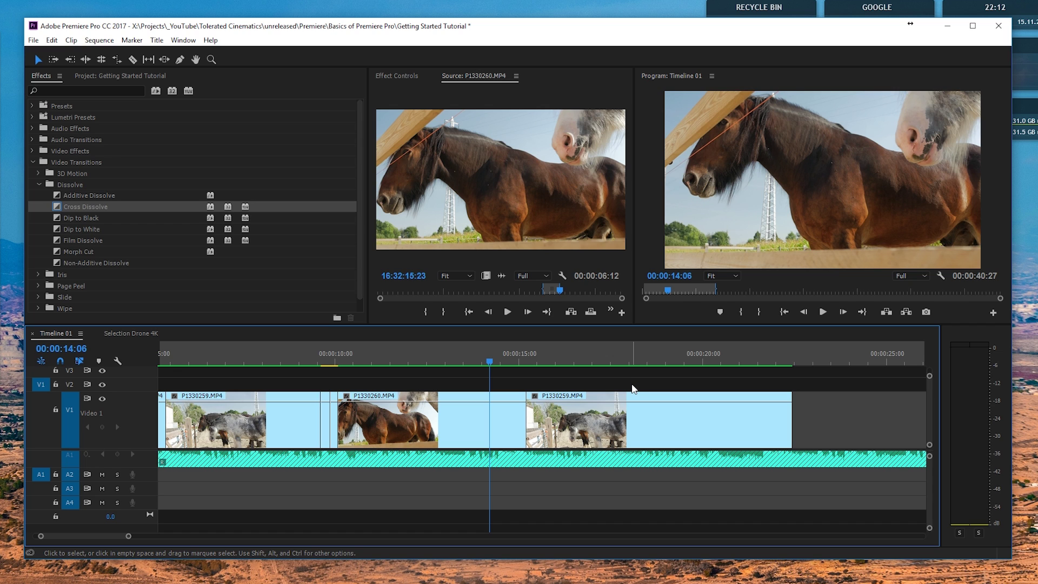
- Collapse the Footage folder and open an enlarged Import window from the Project panel
click(134, 76)
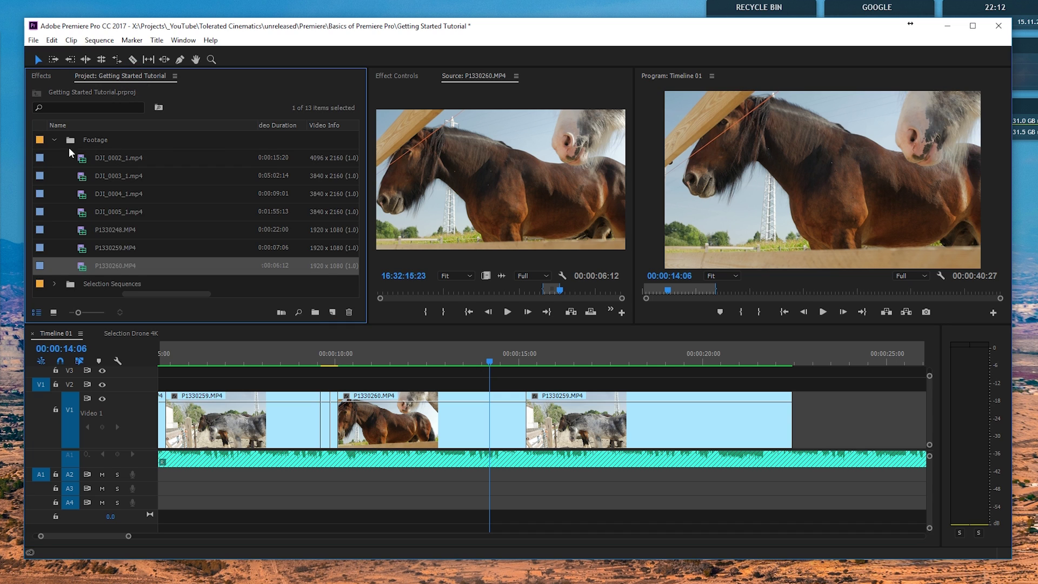
click(56, 142)
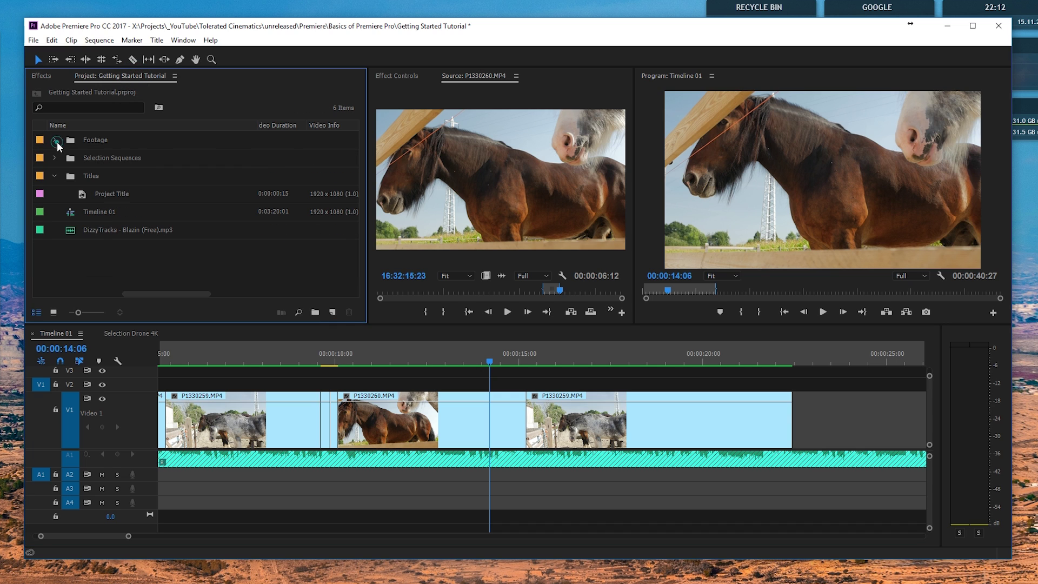
right_click(118, 261)
click(157, 326)
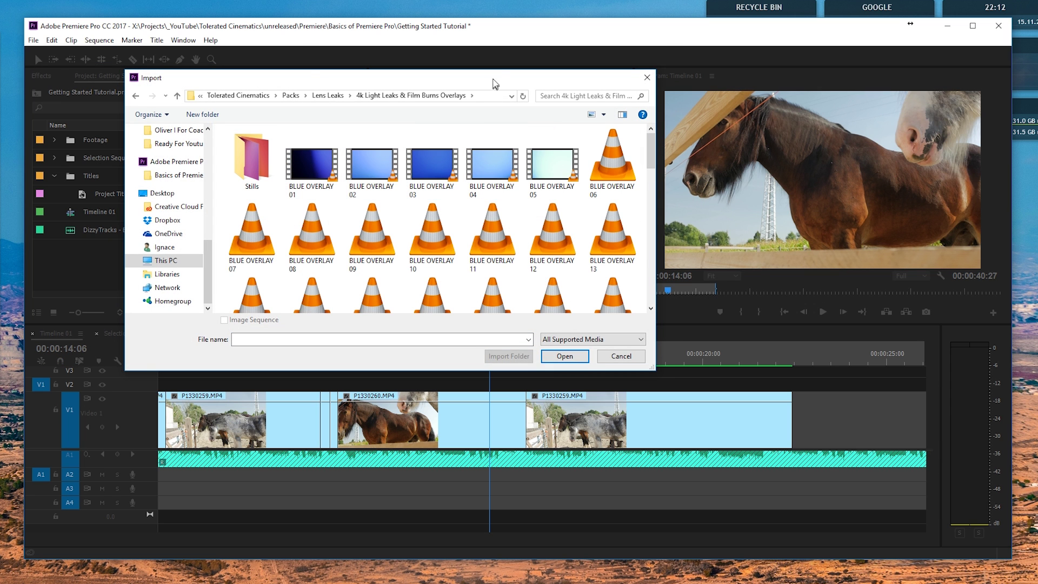
drag(493, 78, 482, 38)
drag(638, 326, 813, 488)
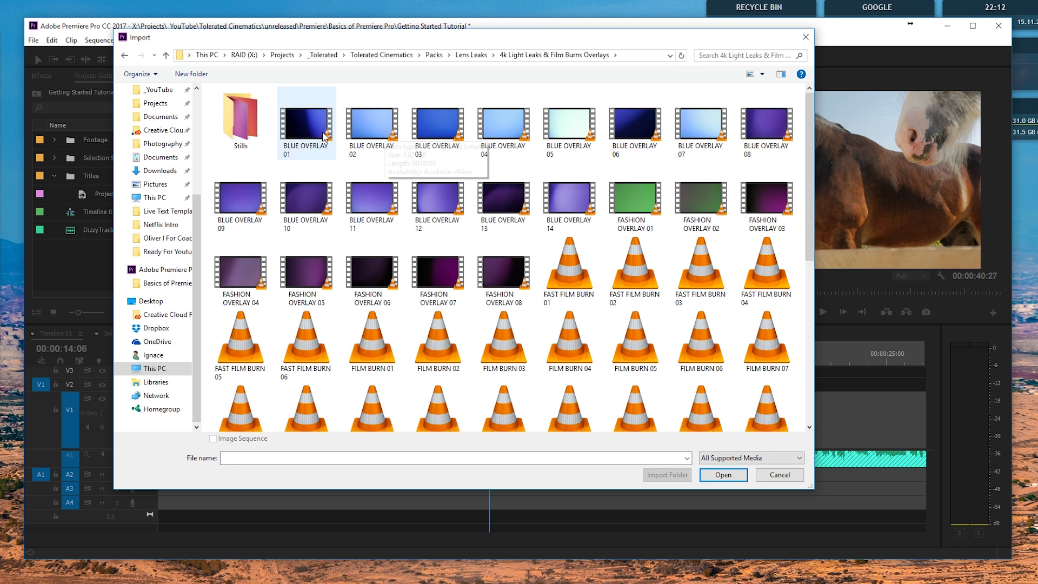
- Browse the overlay files and the Free Light Leak Samples folder under Lens Leaks
click(306, 124)
scroll(349, 184, down, 5)
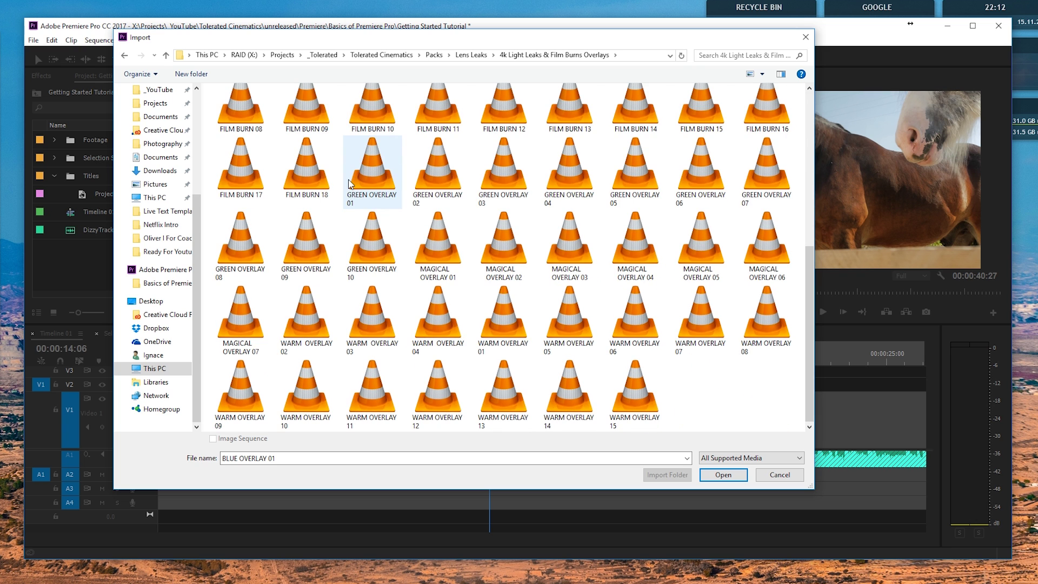
scroll(349, 183, up, 5)
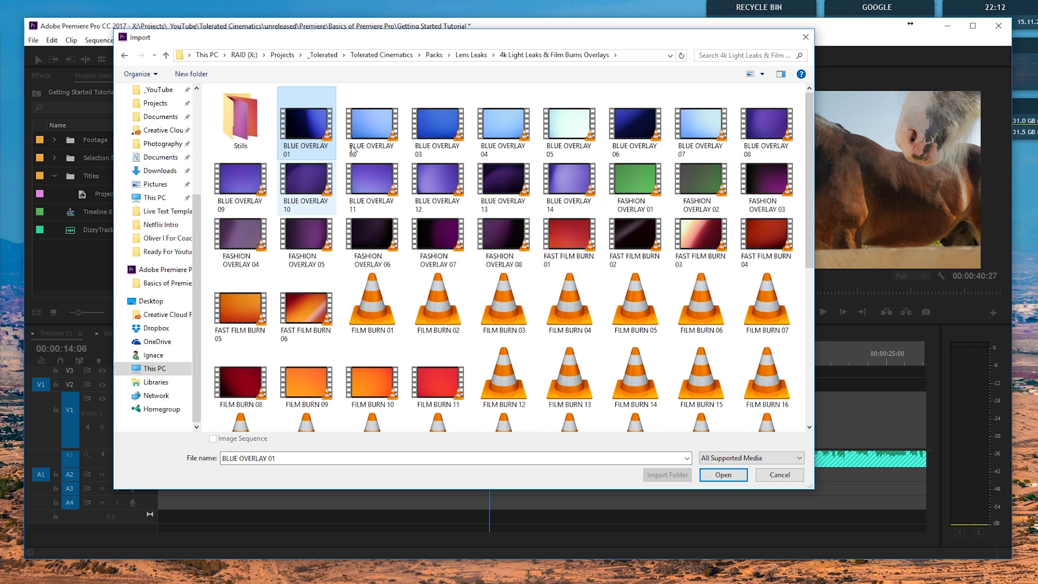
scroll(325, 143, down, 3)
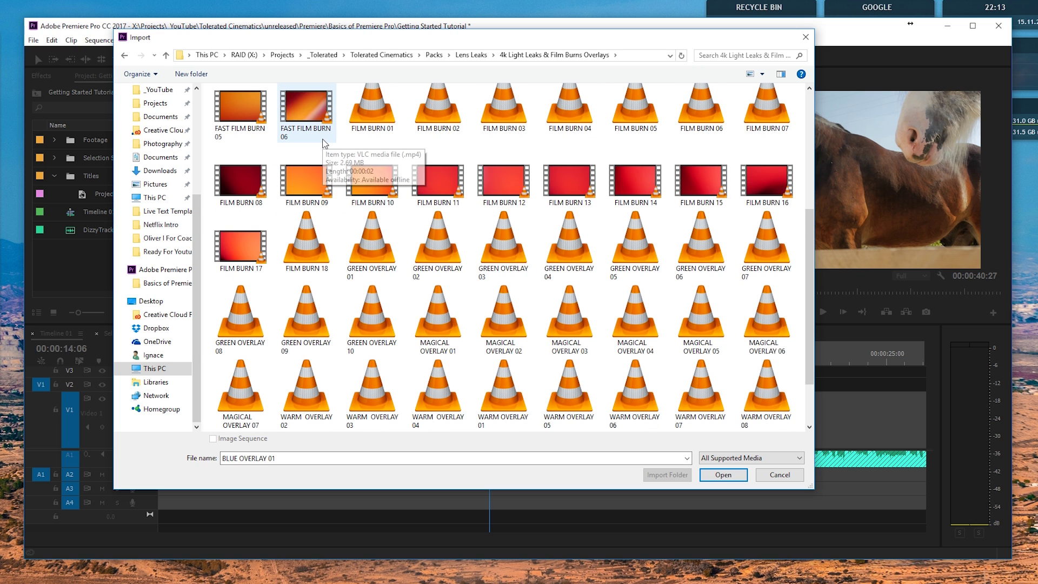
scroll(325, 157, up, 3)
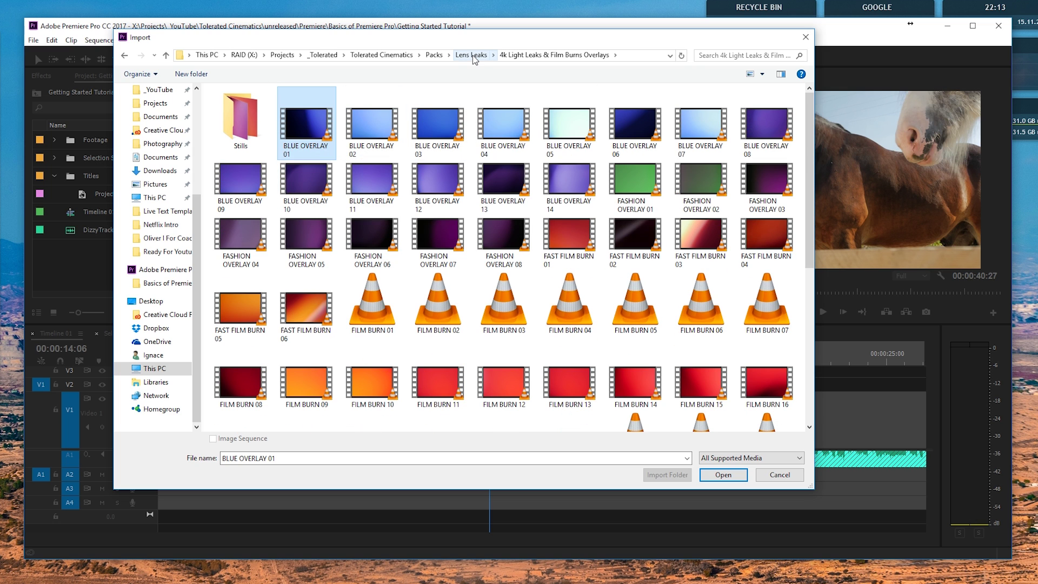
click(473, 55)
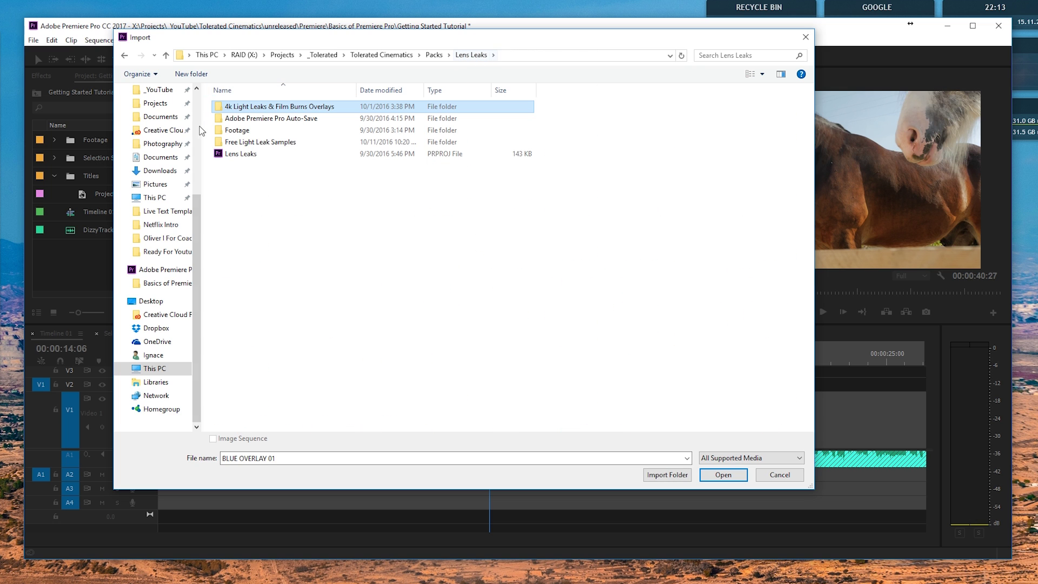
click(244, 142)
double_click(244, 142)
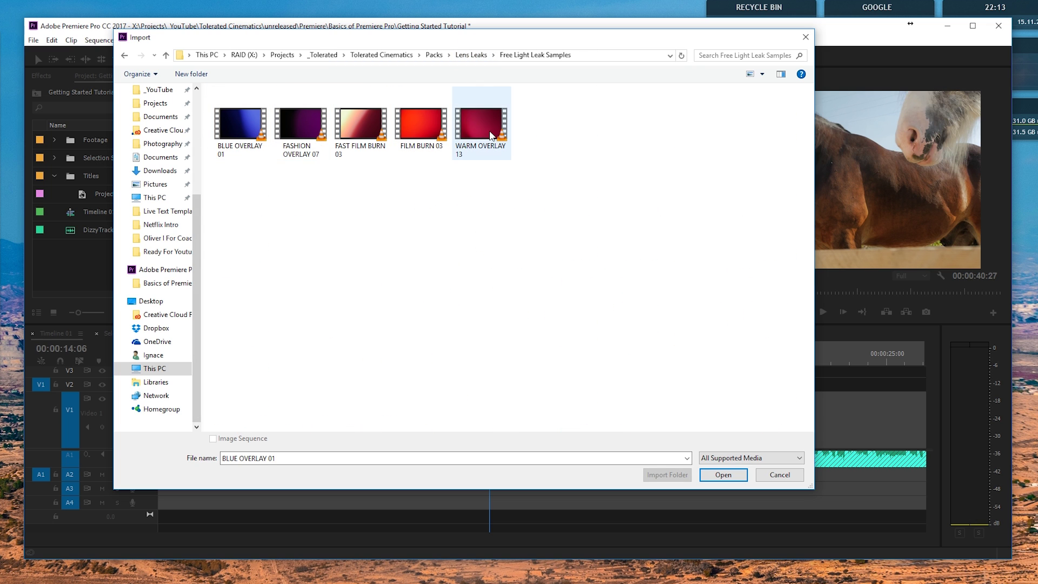
- Import the whole 4k Light Leaks & Film Burns Overlays folder from Lens Leaks
click(472, 55)
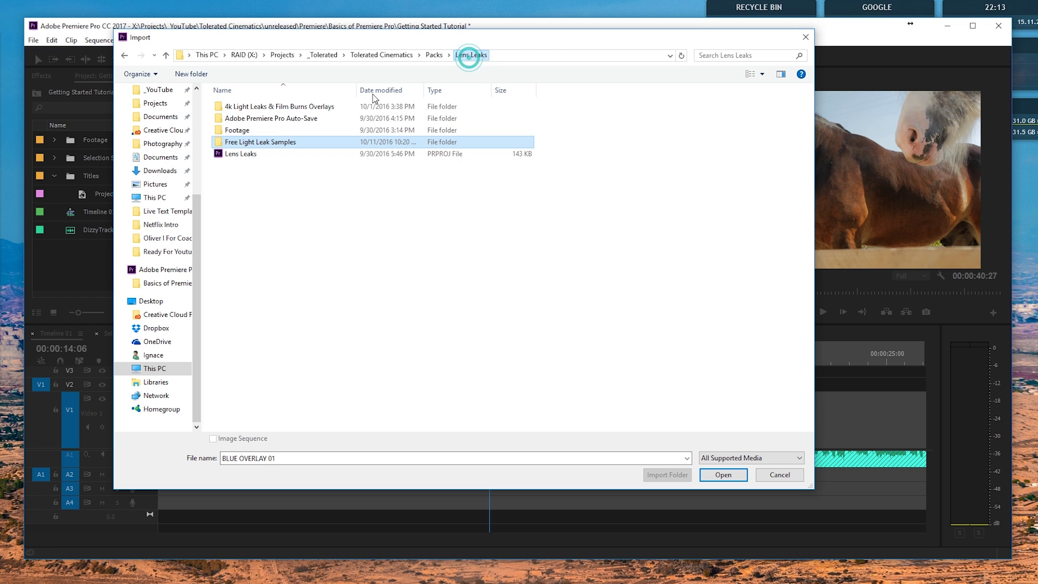
double_click(270, 106)
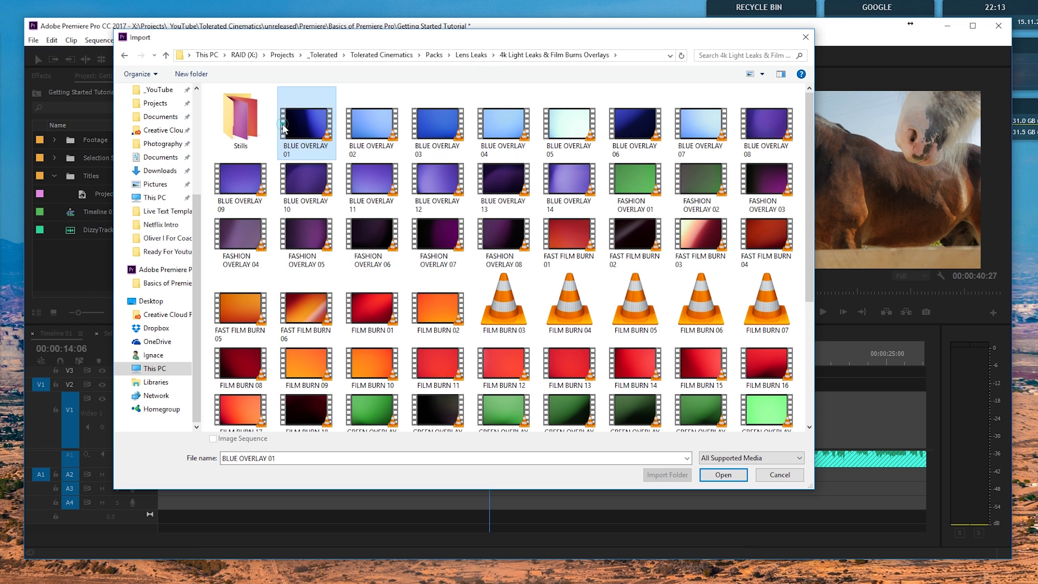
scroll(354, 227, down, 5)
shift+click(636, 395)
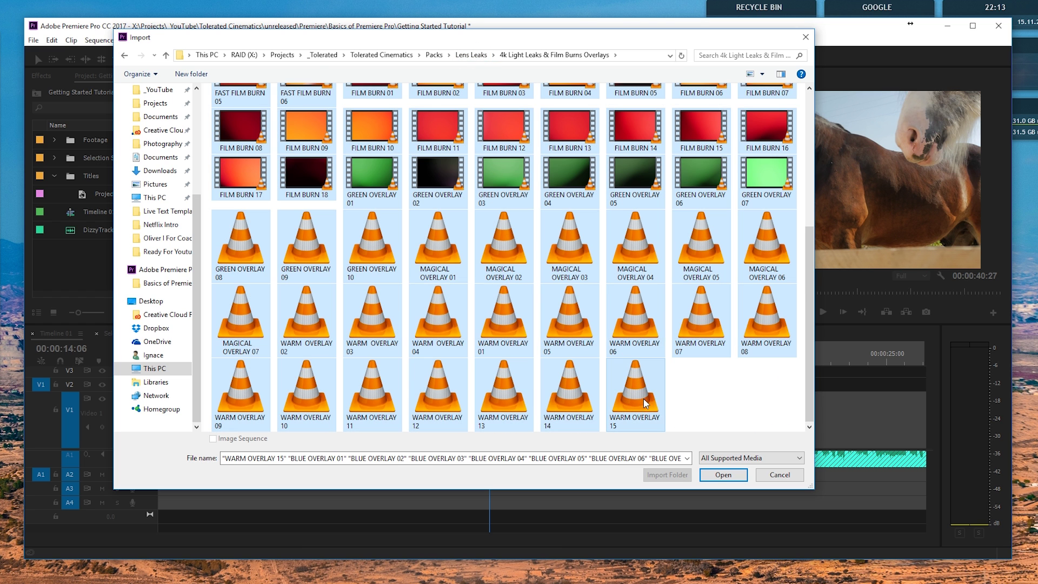
scroll(711, 406, up, 5)
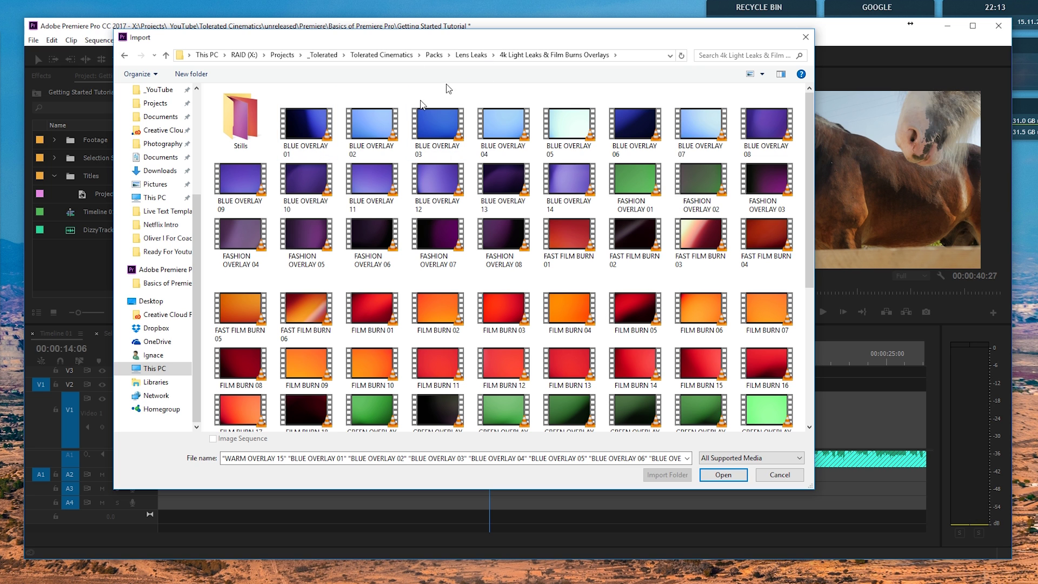
click(471, 54)
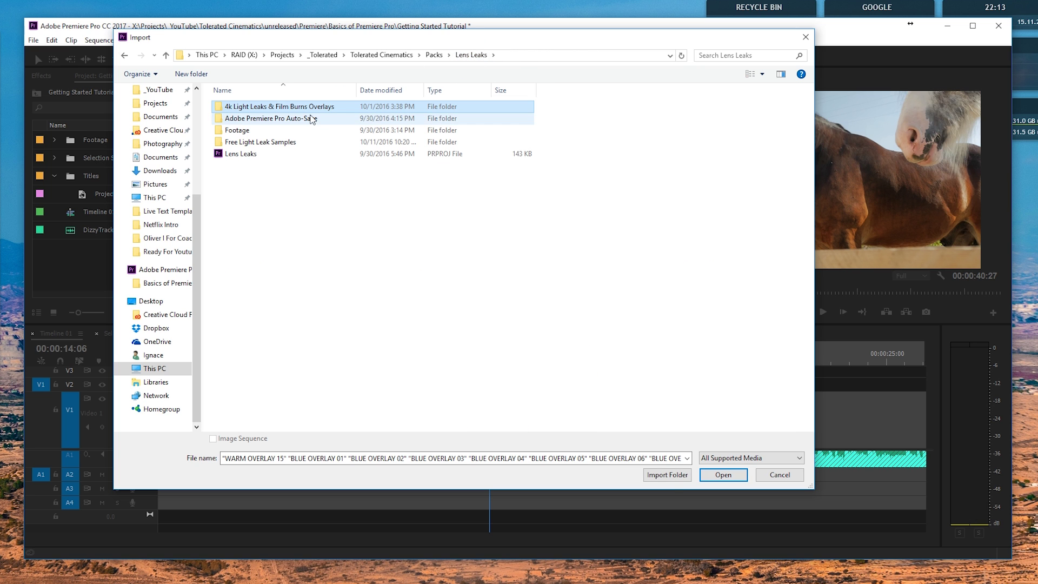
click(671, 474)
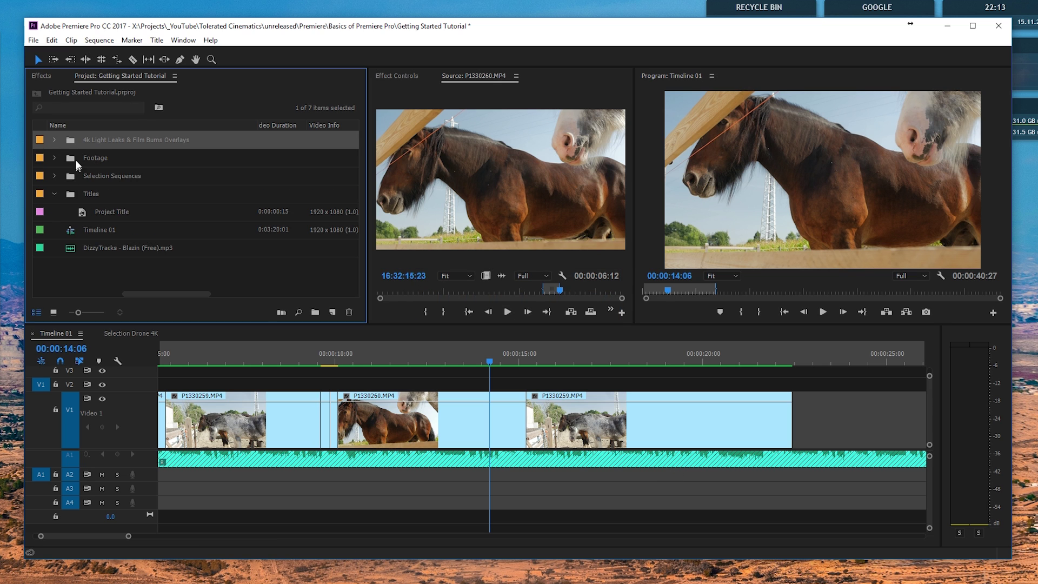
- Open the new overlays bin in its own window as thumbnails
click(55, 141)
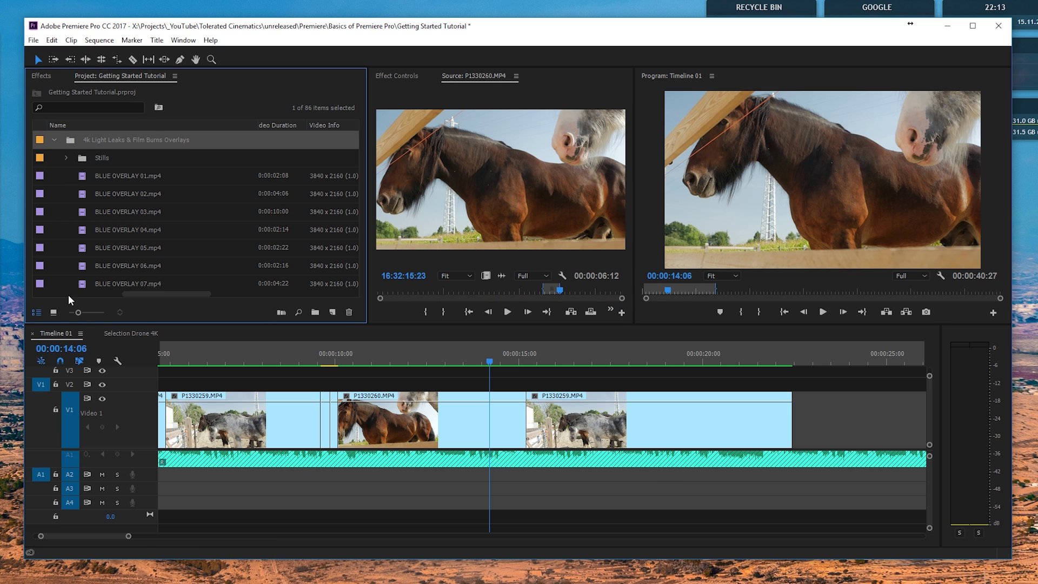
click(54, 313)
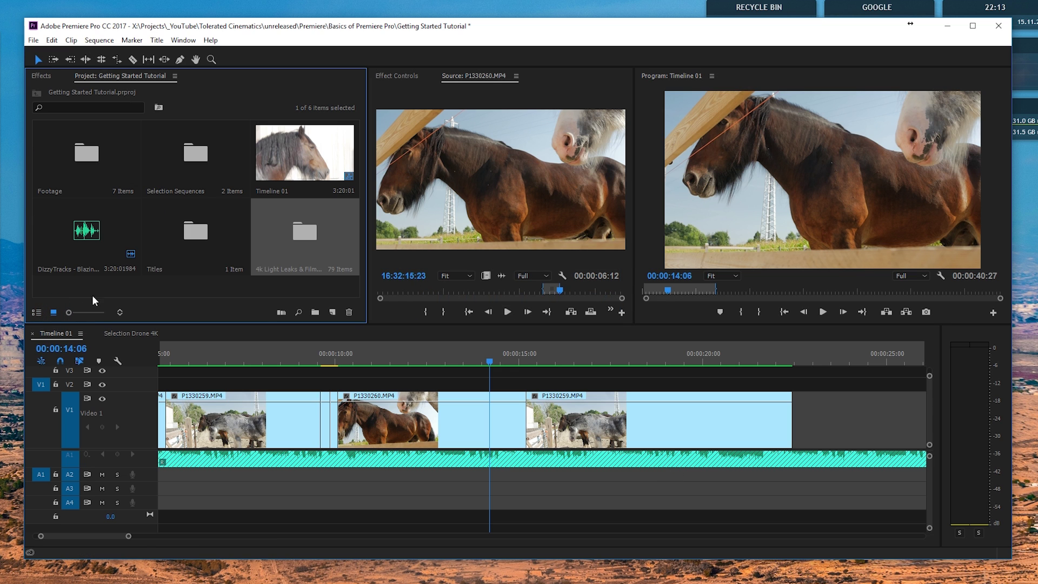
double_click(296, 229)
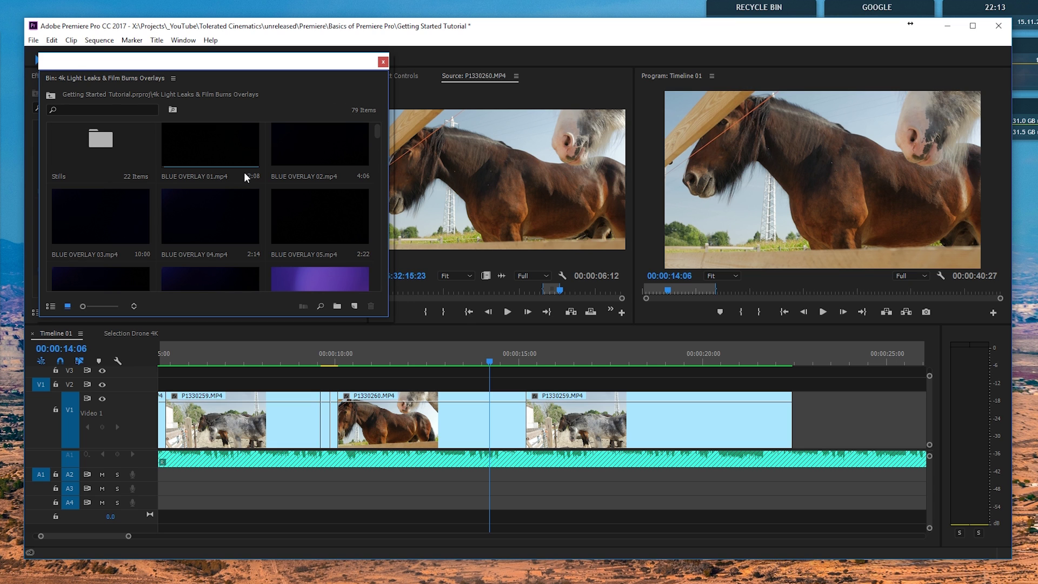
scroll(245, 172, down, 5)
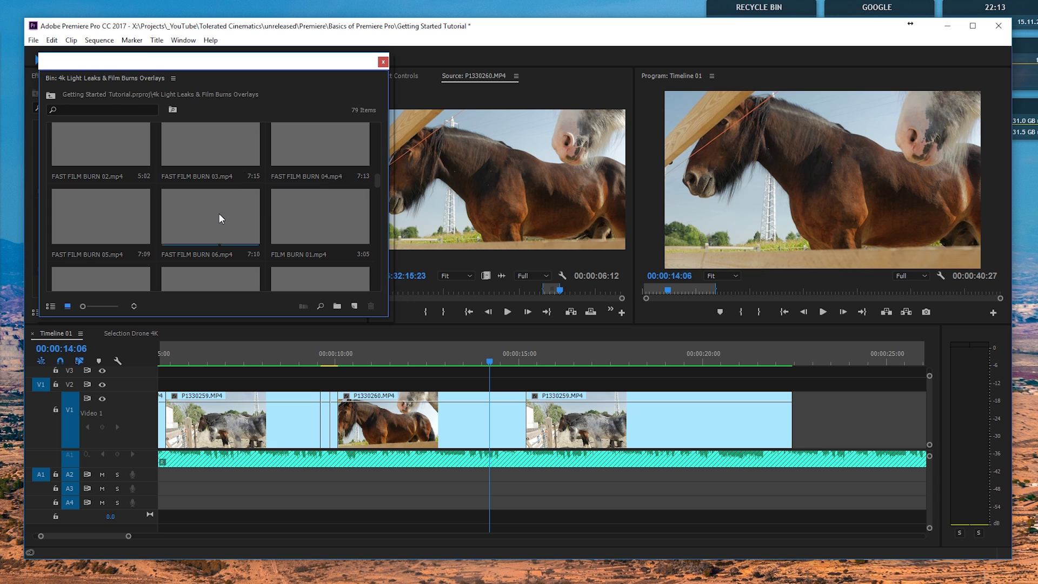
scroll(307, 211, down, 1)
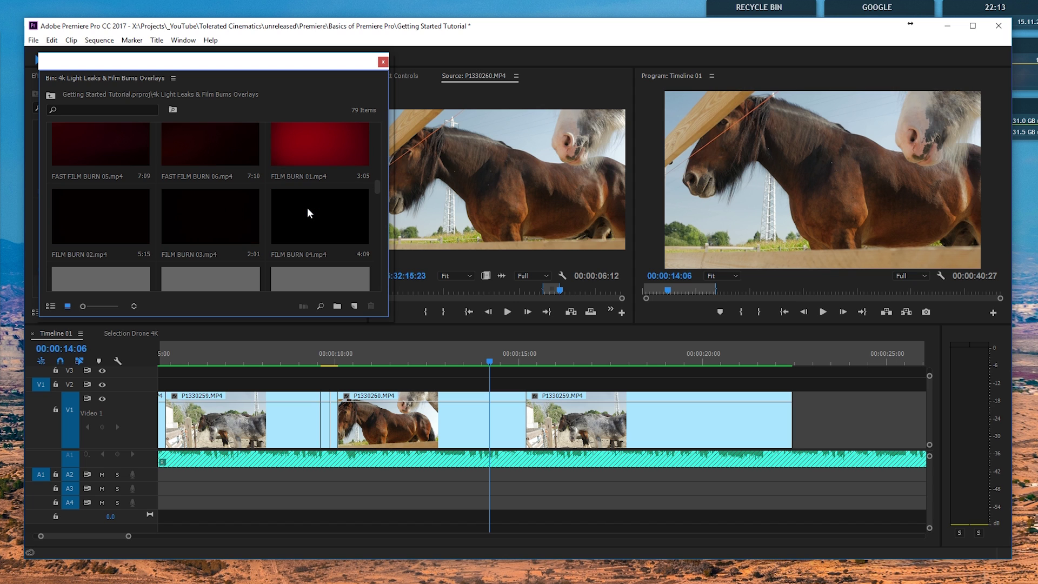
- Play FILM BURN 03.mp4 in the Source monitor, then close the floating bin
double_click(197, 207)
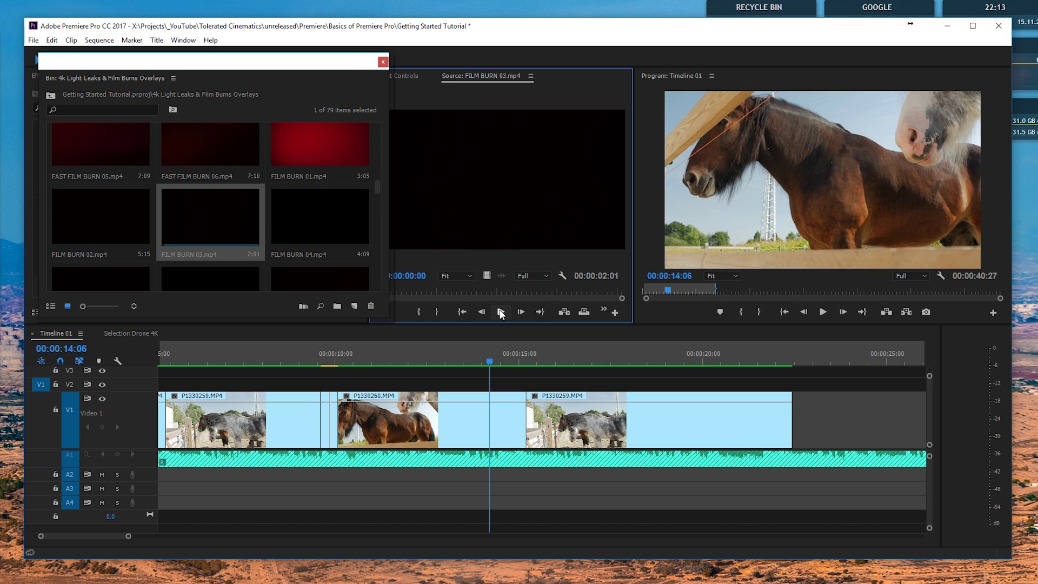
click(501, 312)
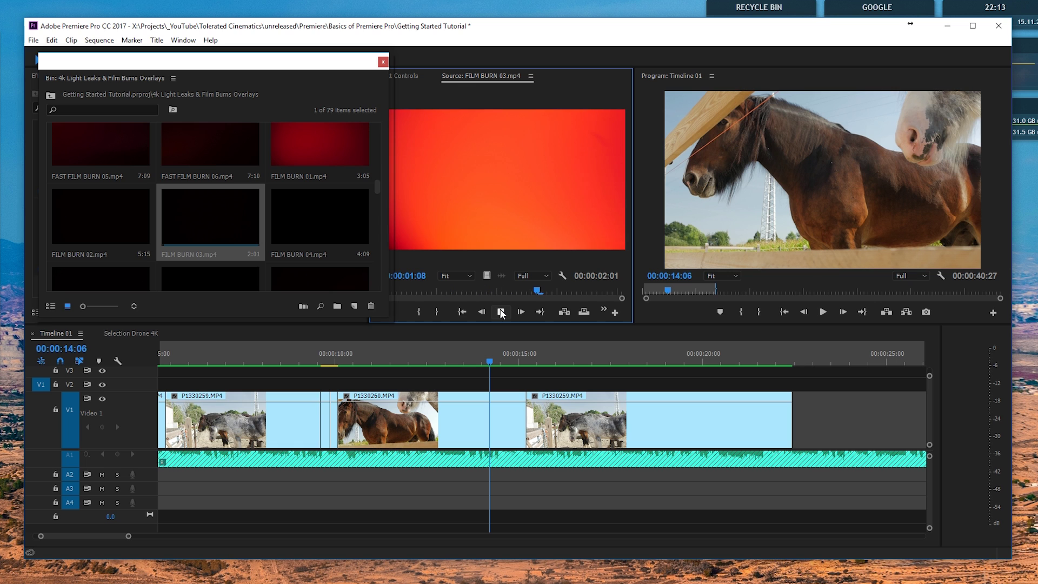
click(500, 312)
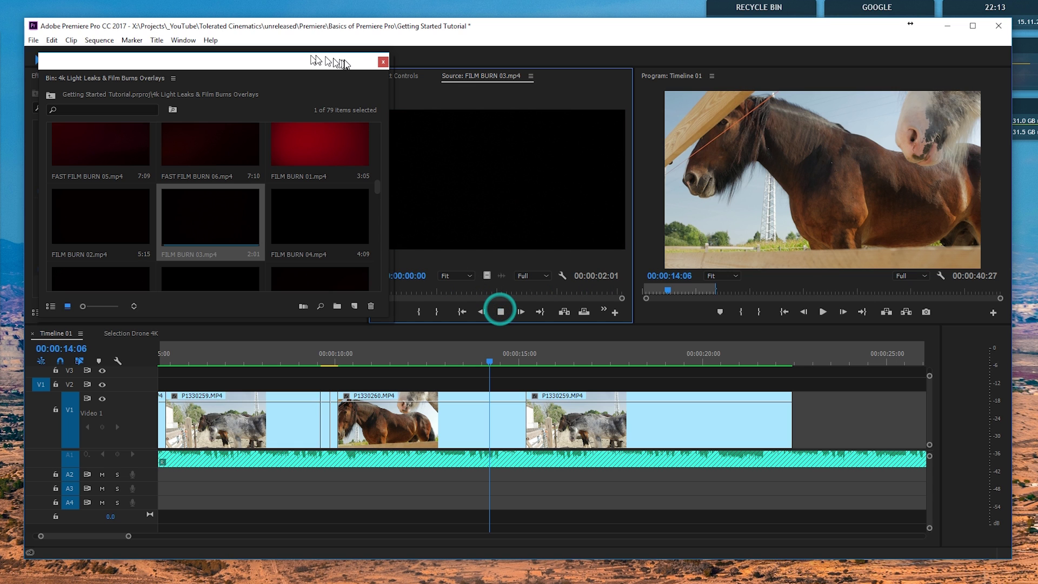
click(383, 61)
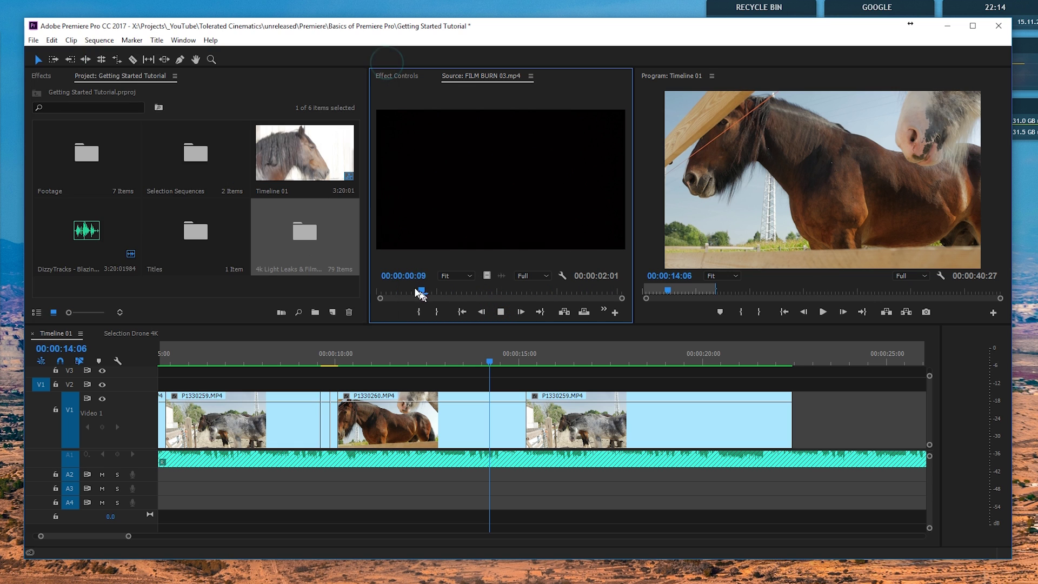
click(389, 288)
- Scrub FILM BURN 03.mp4 to its red flare and drop its video on V2 above the cut near 15 seconds
drag(467, 290, 607, 304)
mouse_move(488, 276)
mouse_down()
mouse_move(514, 373)
mouse_move(491, 385)
mouse_up()
click(497, 414)
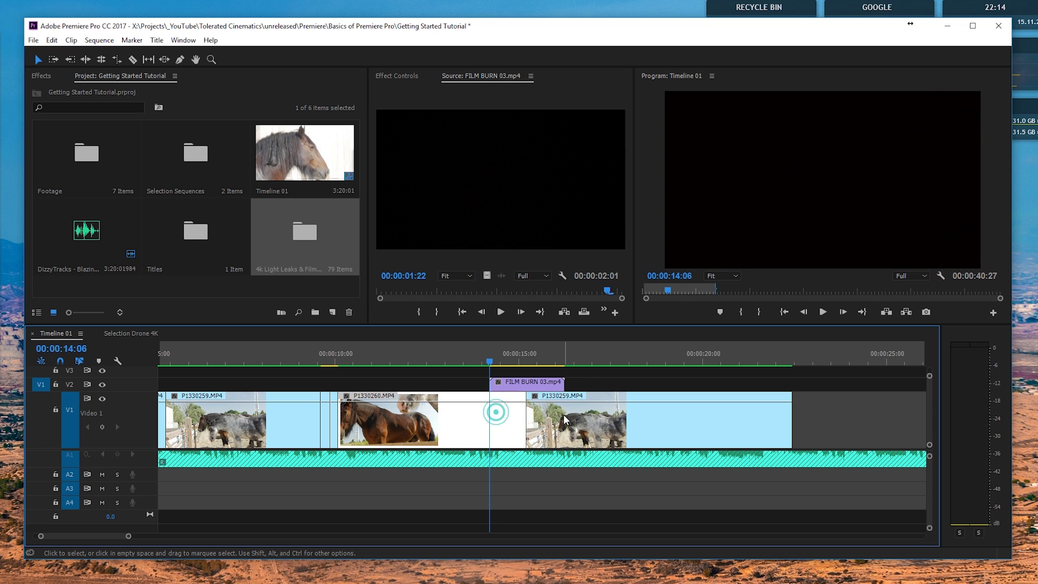
click(564, 414)
click(511, 416)
click(527, 354)
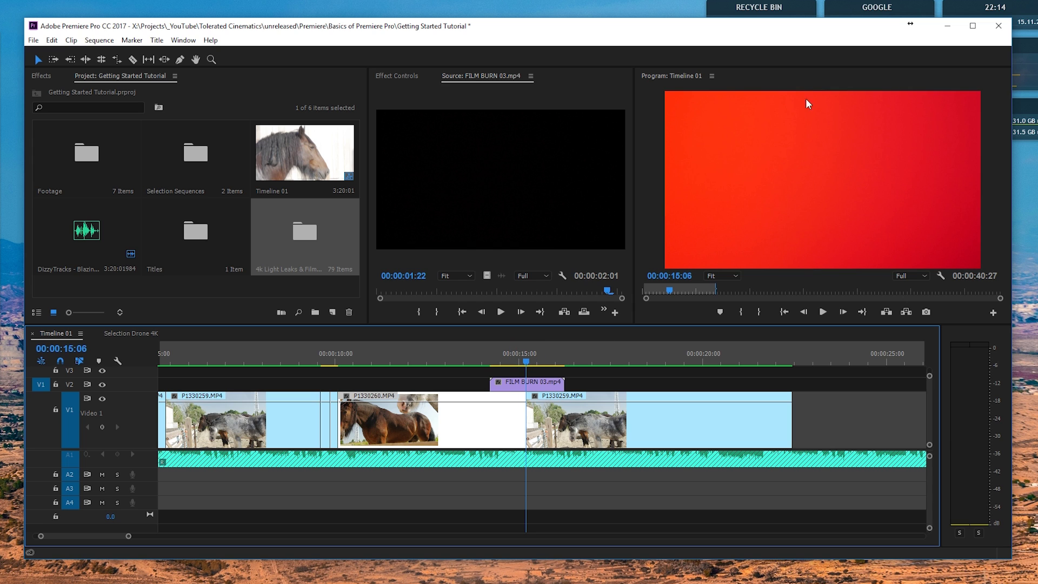
- Set the FILM BURN 03 overlay's Opacity blend mode to Screen
click(517, 384)
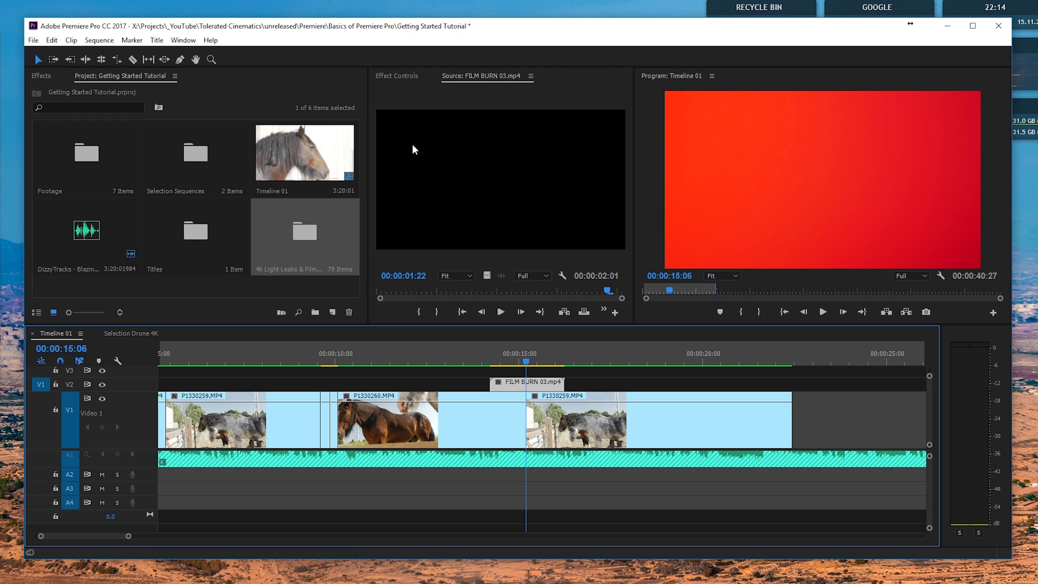
click(393, 75)
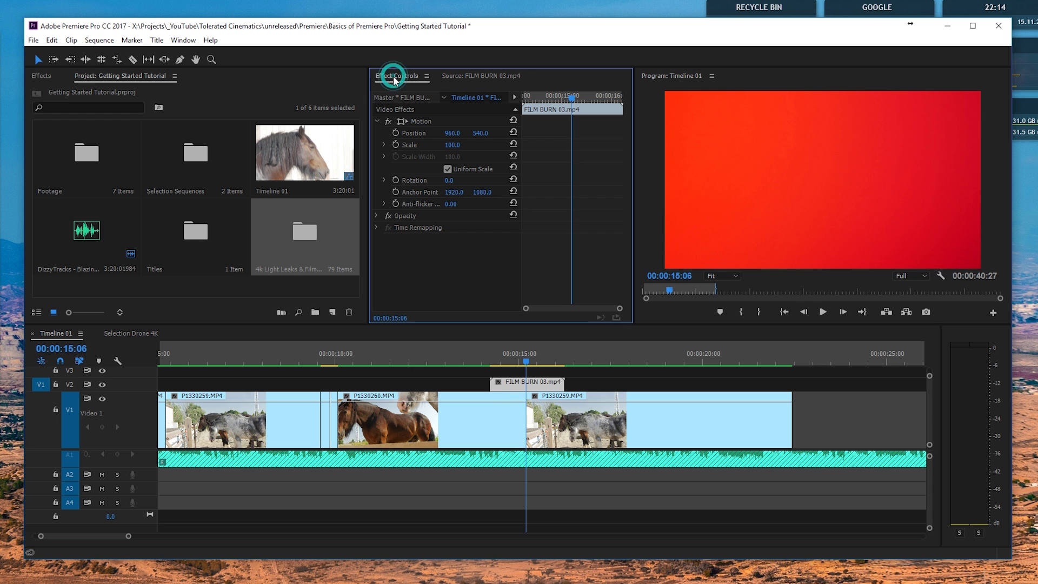
click(377, 215)
click(465, 251)
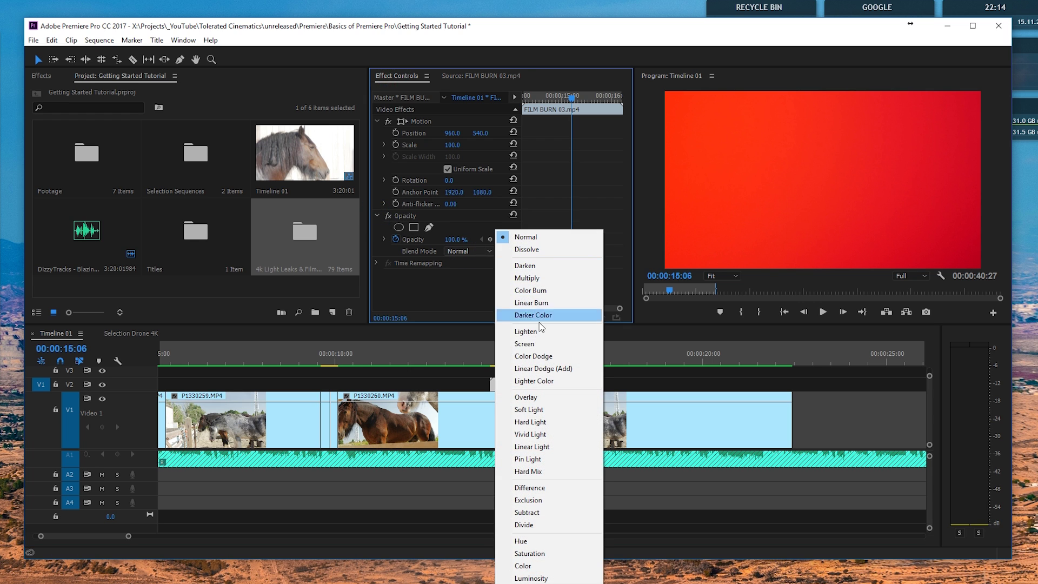
click(526, 344)
- Play back the Screen-blended overlay from 12:23, then park the playhead at 17:21
drag(478, 354, 459, 356)
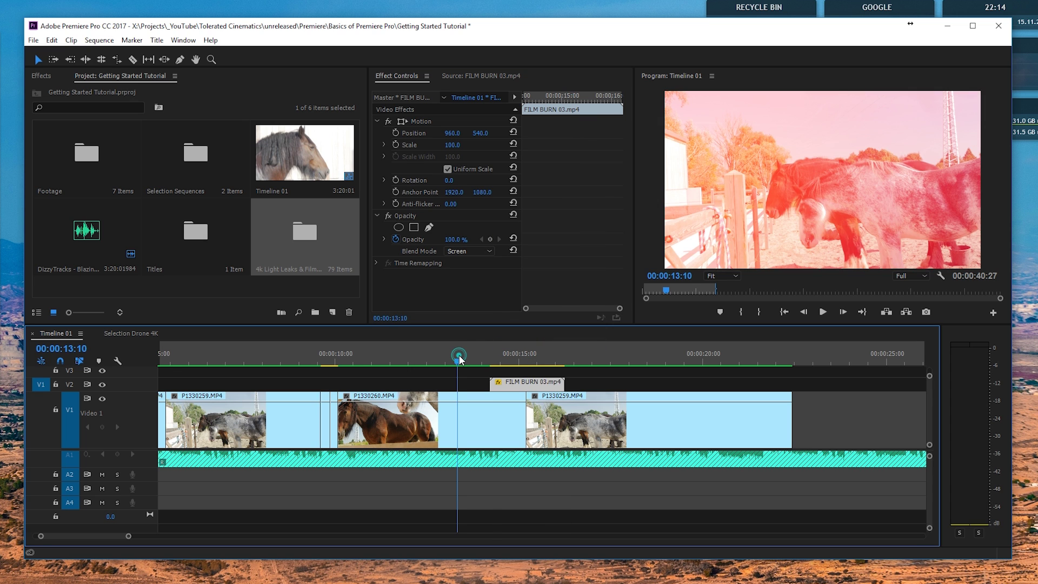
click(438, 351)
key(space)
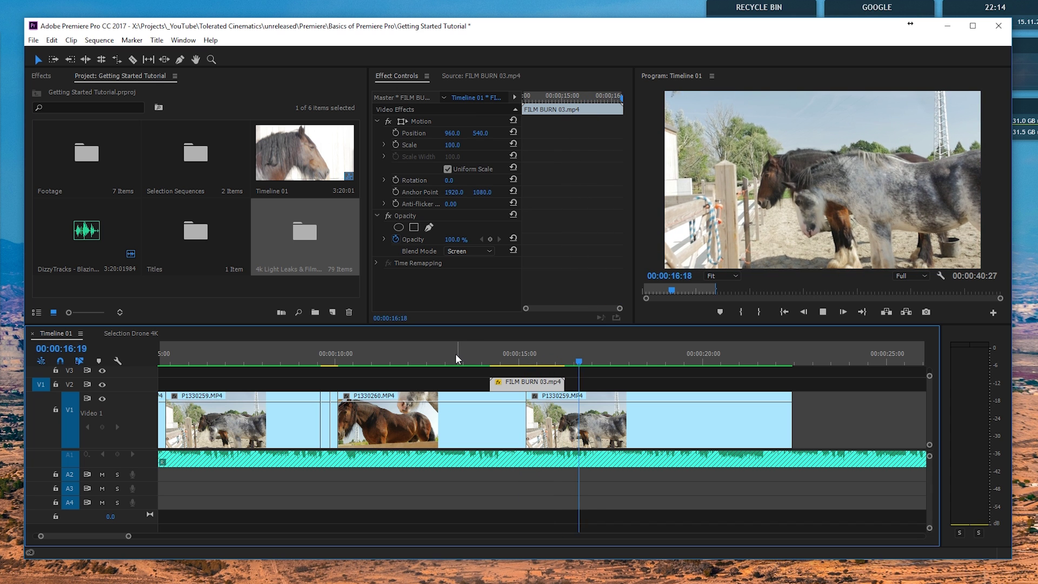
drag(451, 357, 437, 358)
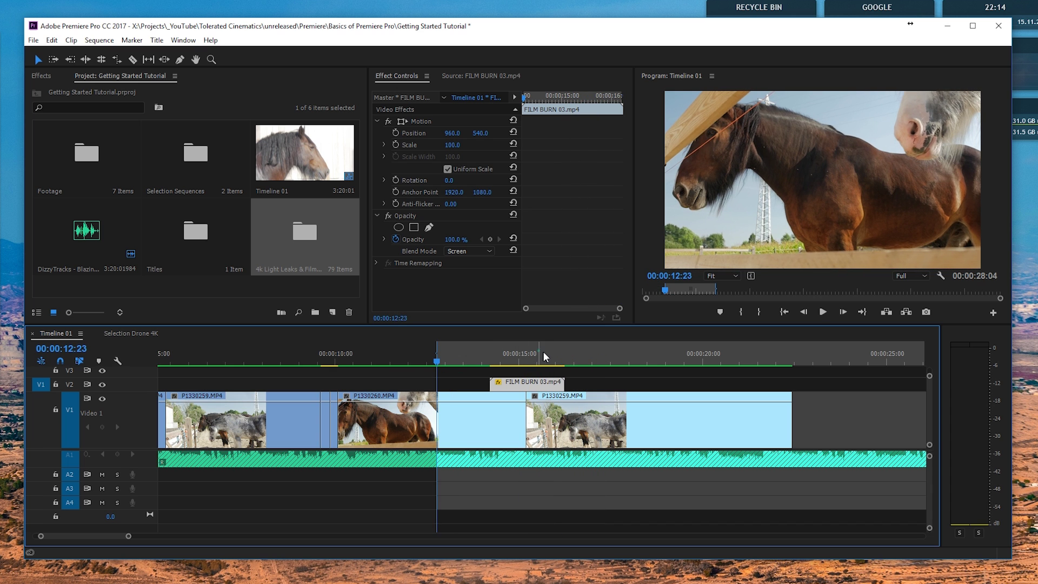
drag(543, 357, 620, 366)
- Mark the out point at 17:21, render In to Out, and play back the rendered range
key(o)
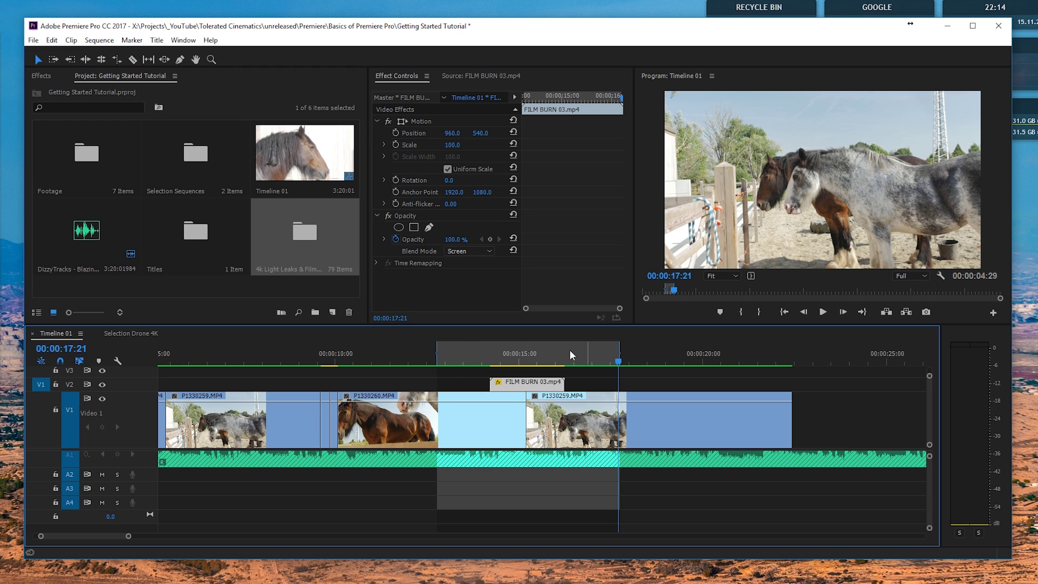
click(99, 40)
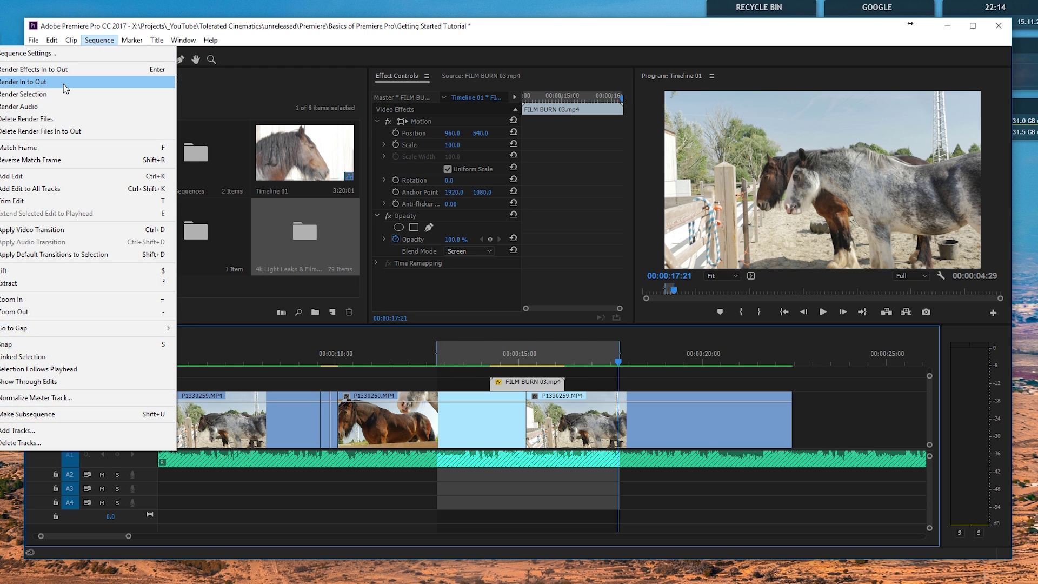
click(63, 83)
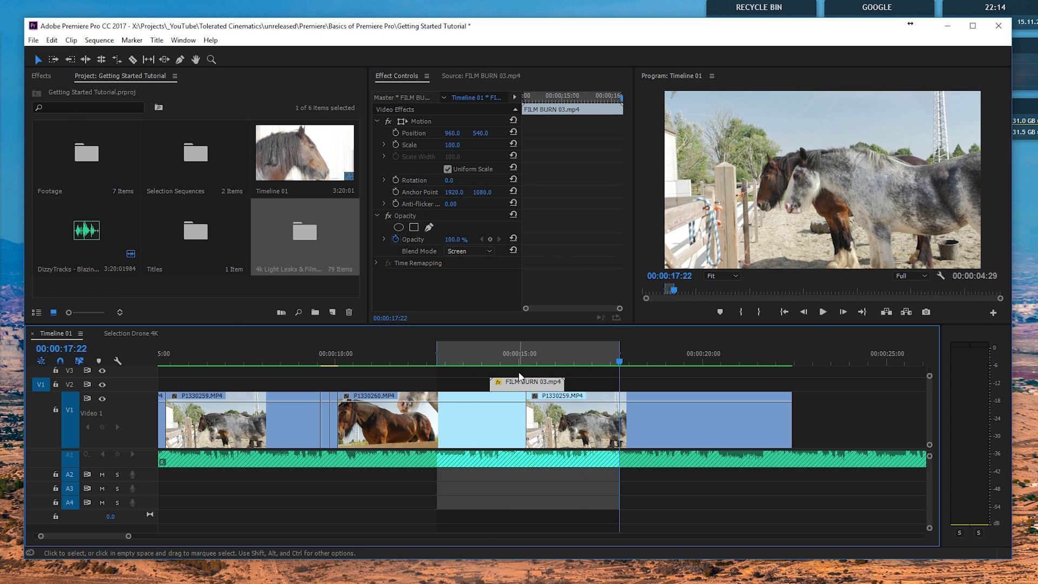
key(space)
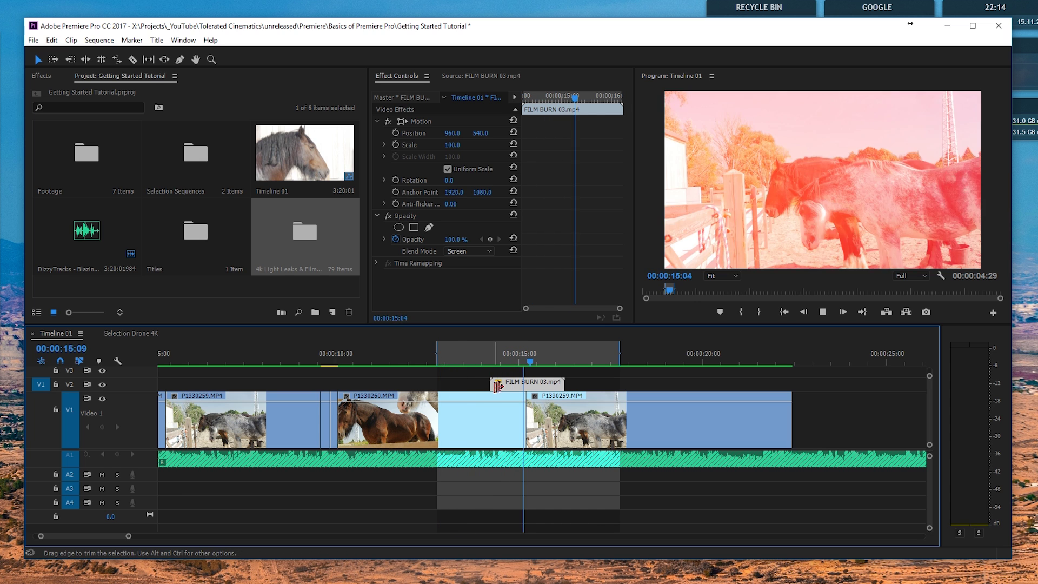
click(525, 357)
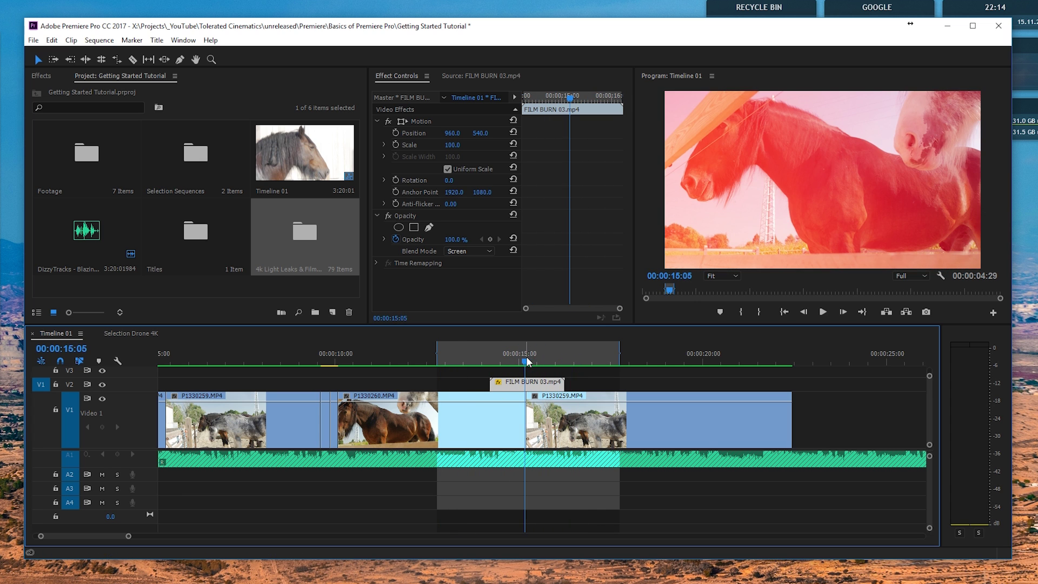
- Delete the FILM BURN 03 overlay from Timeline 01 and return to the project bins
key(Delete)
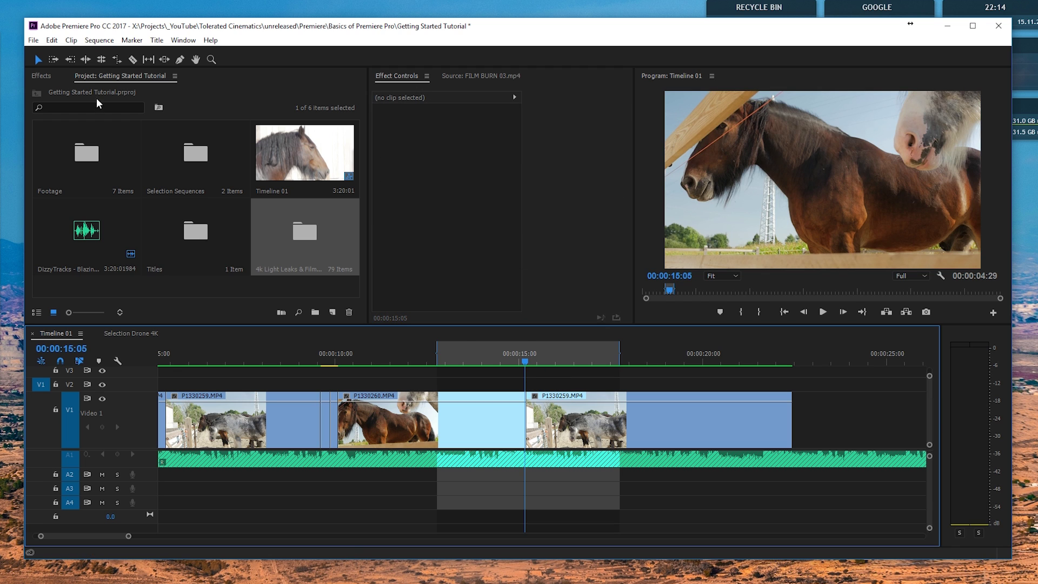
click(41, 76)
click(121, 79)
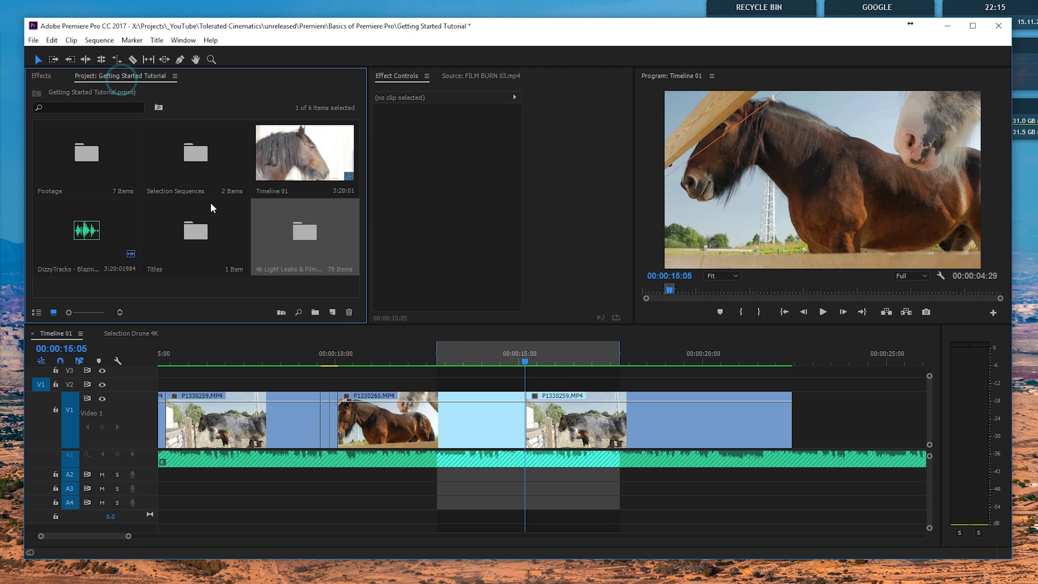
- Place FAST FILM BURN 06.mp4 from the overlays bin on V2 and set it to Screen blend
double_click(323, 233)
scroll(318, 219, down, 5)
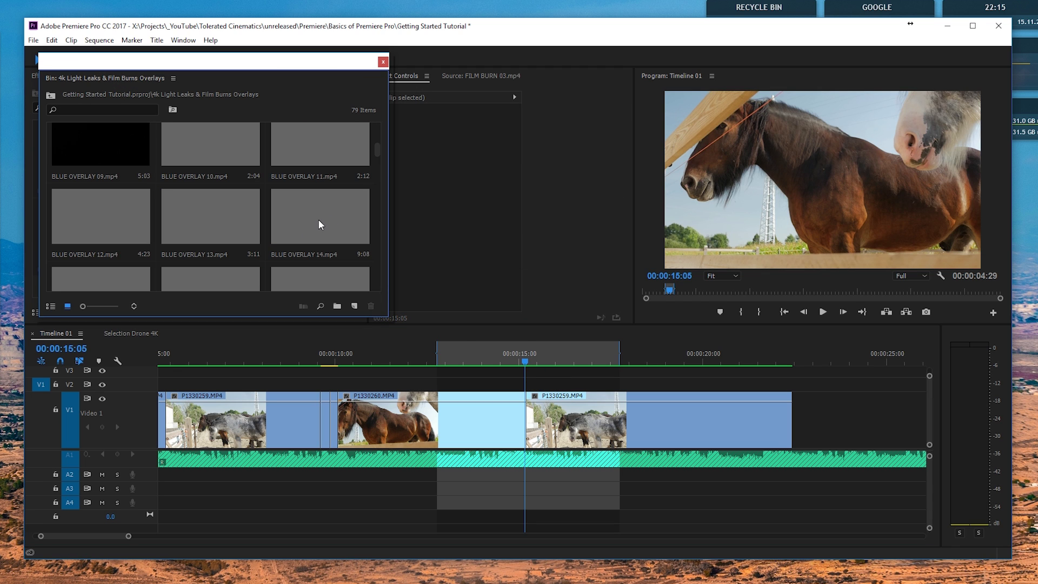
mouse_move(183, 220)
mouse_down()
mouse_move(509, 363)
mouse_move(529, 386)
mouse_move(482, 387)
mouse_up()
click(482, 386)
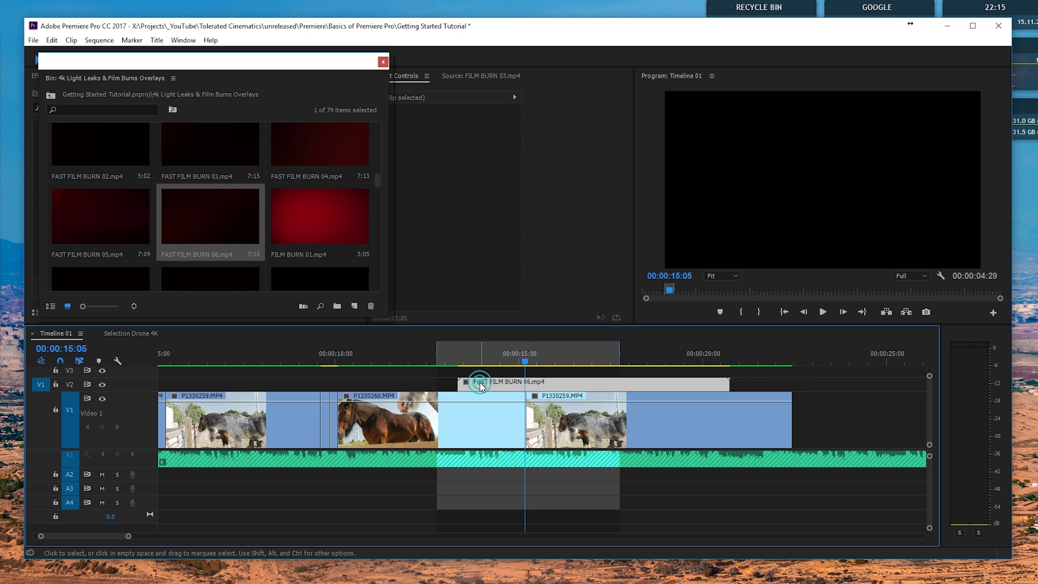
click(383, 61)
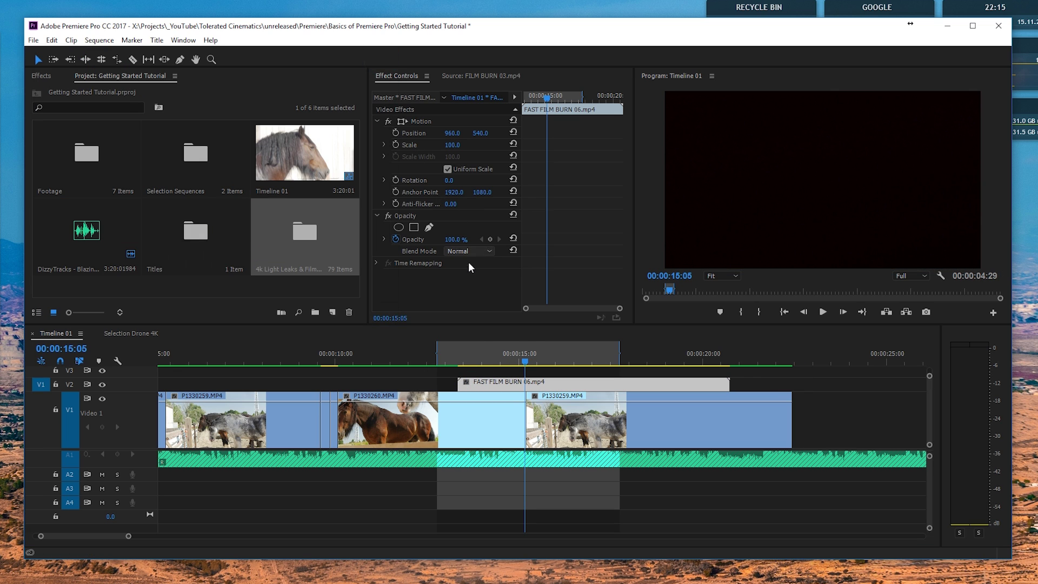
click(470, 253)
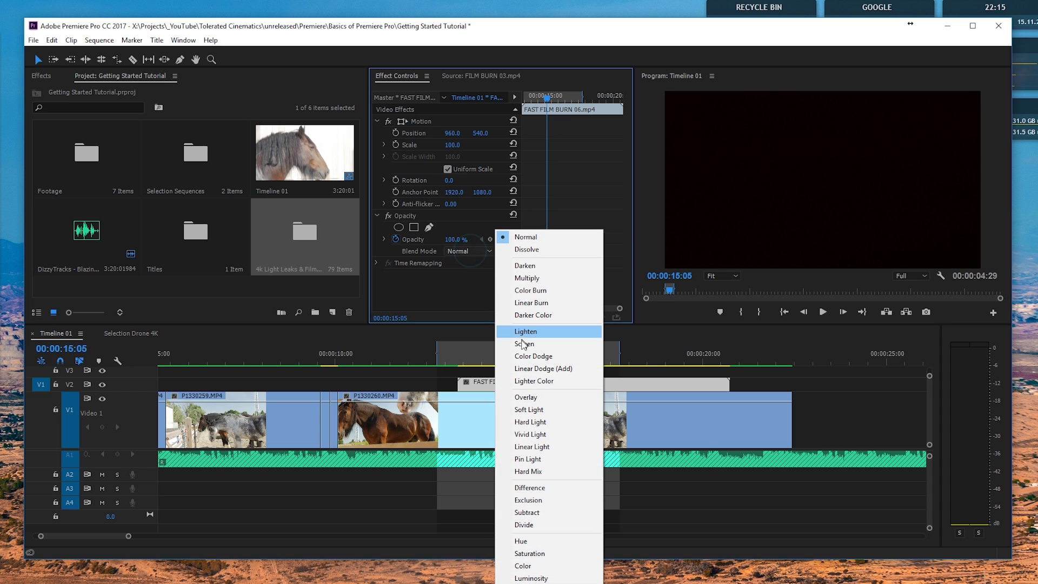
click(523, 345)
- Shift the FAST FILM BURN 06 overlay 2:10 earlier over P1330260 and play it back
drag(462, 350, 492, 361)
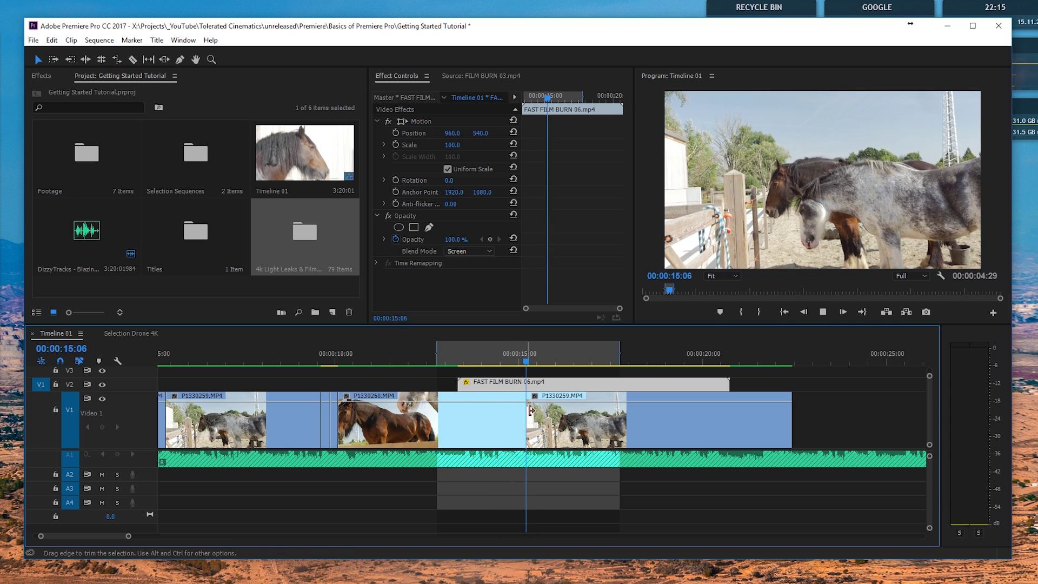
key(space)
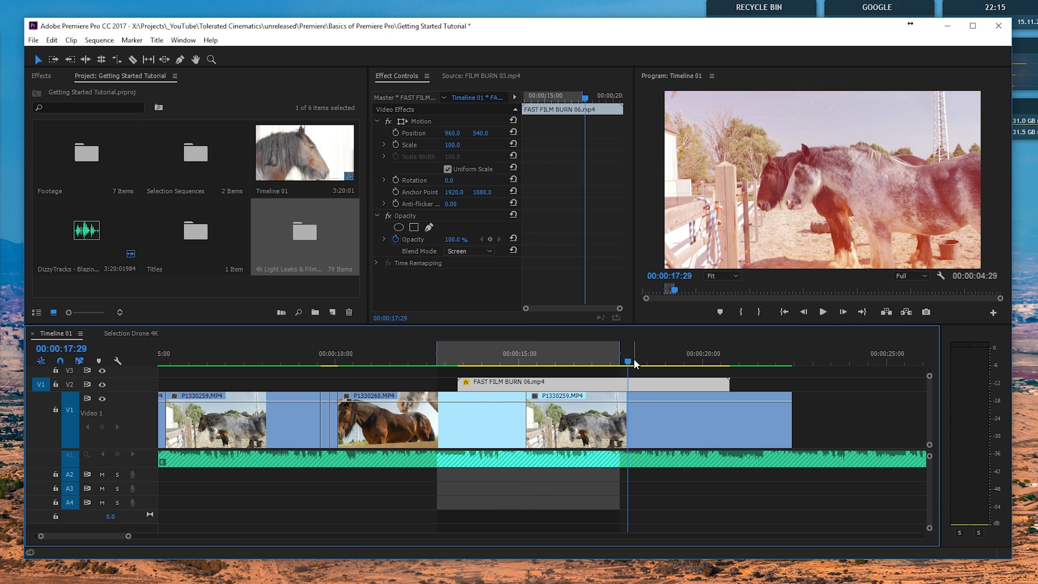
click(617, 362)
click(613, 361)
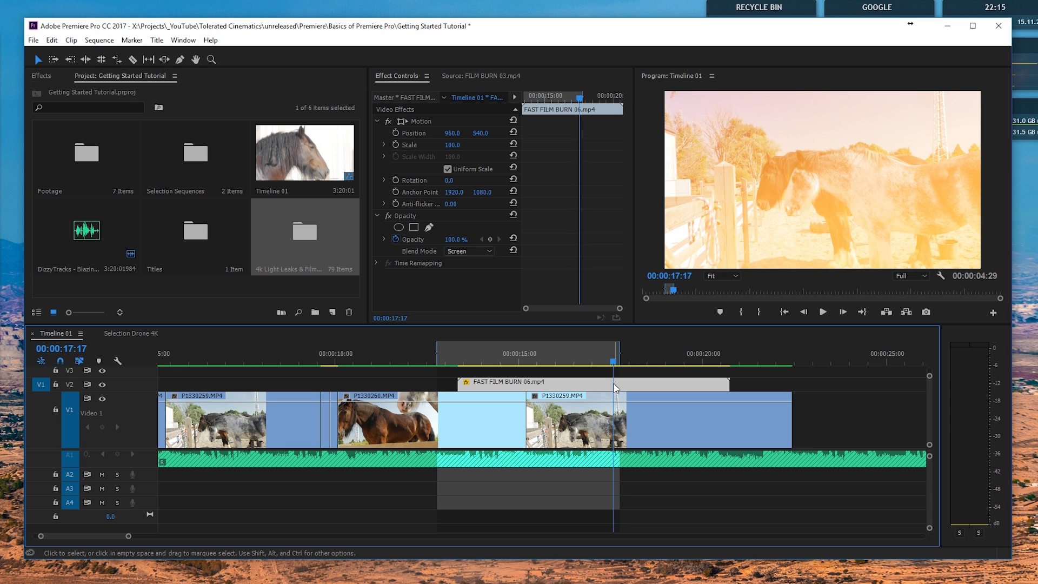
drag(617, 385, 525, 389)
click(486, 352)
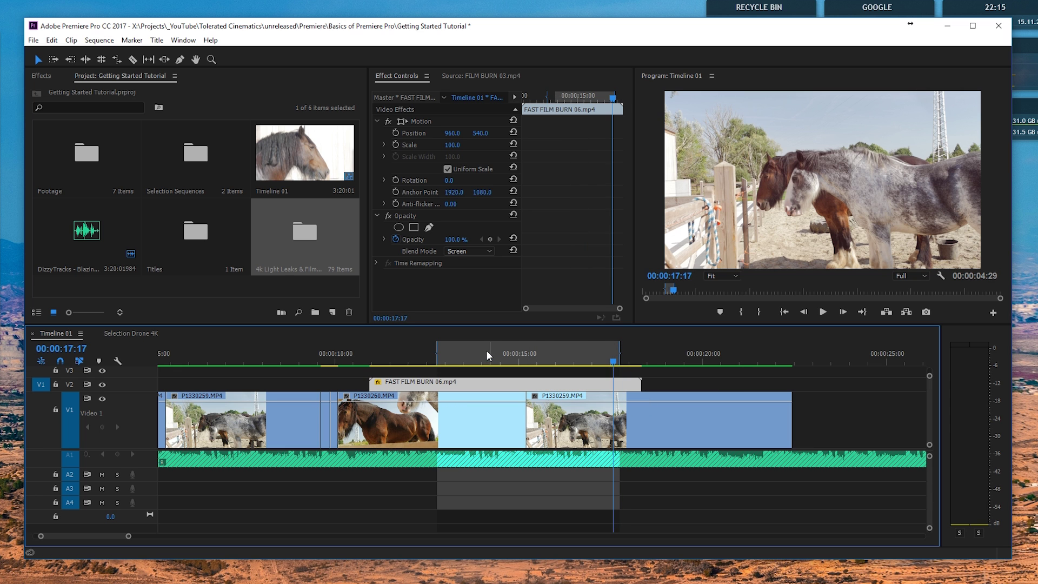
key(space)
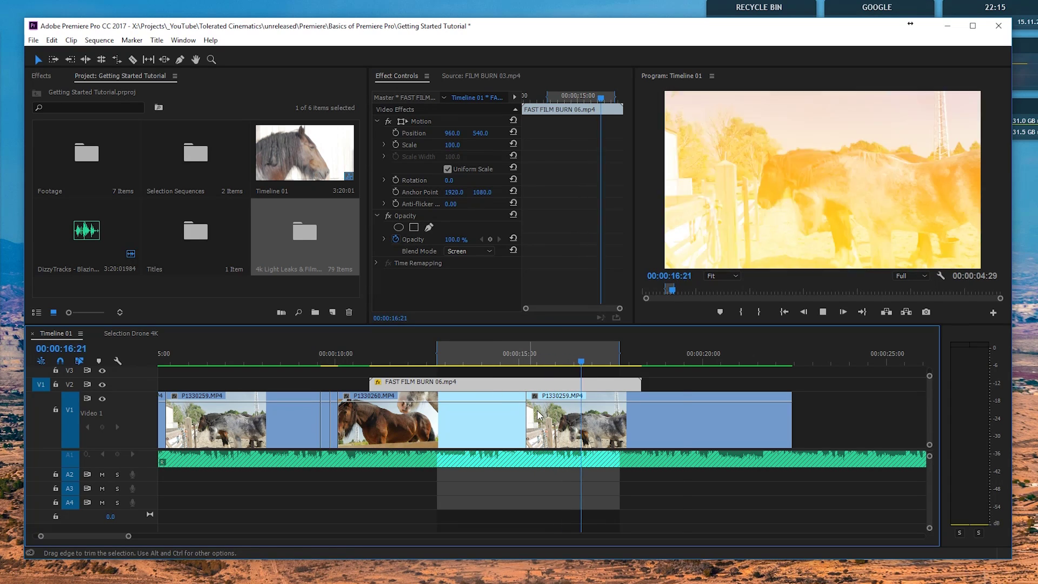
key(space)
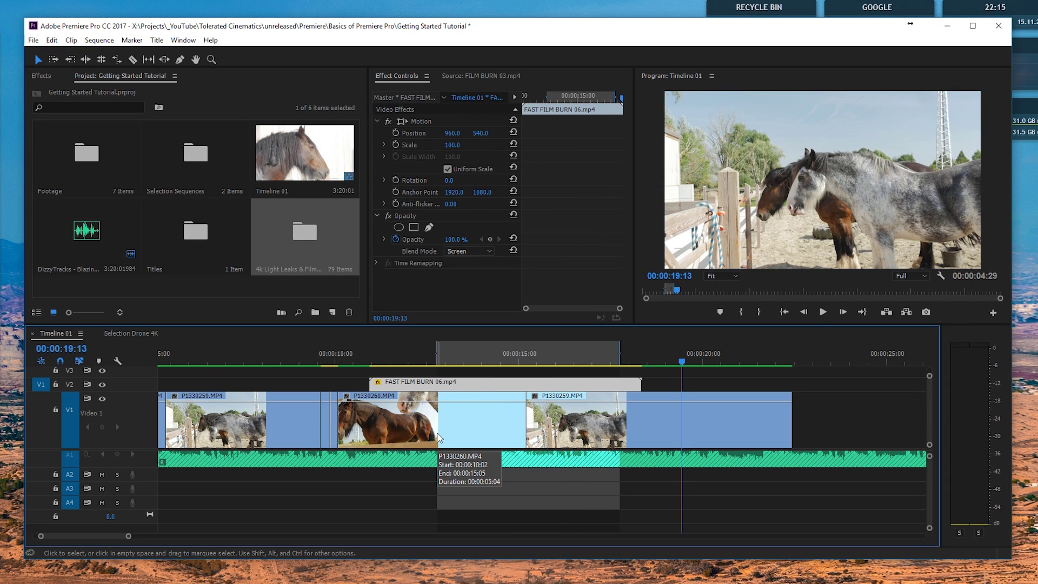